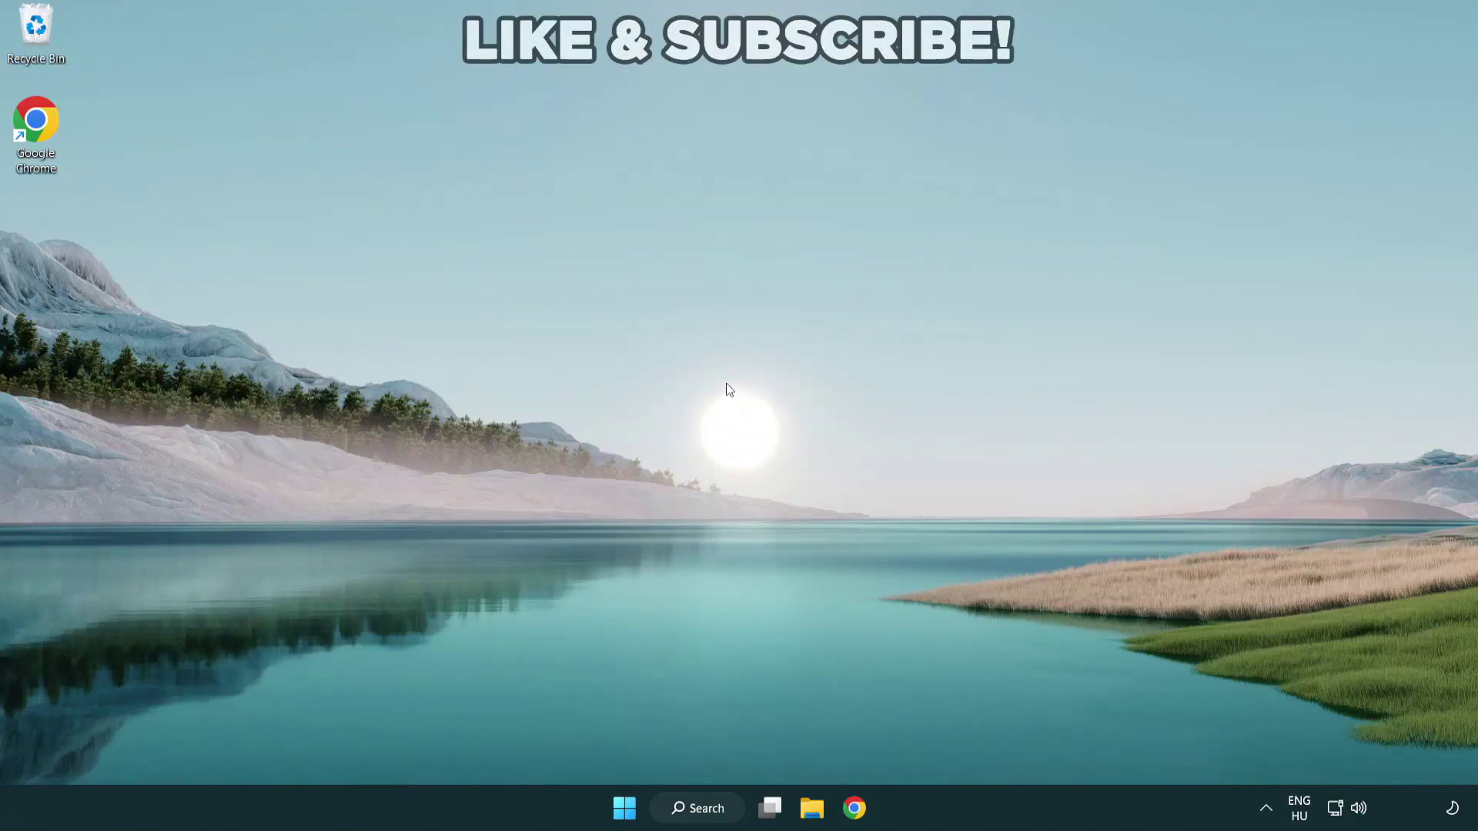
Search Windows for 'device manager'.
left_click(694, 810)
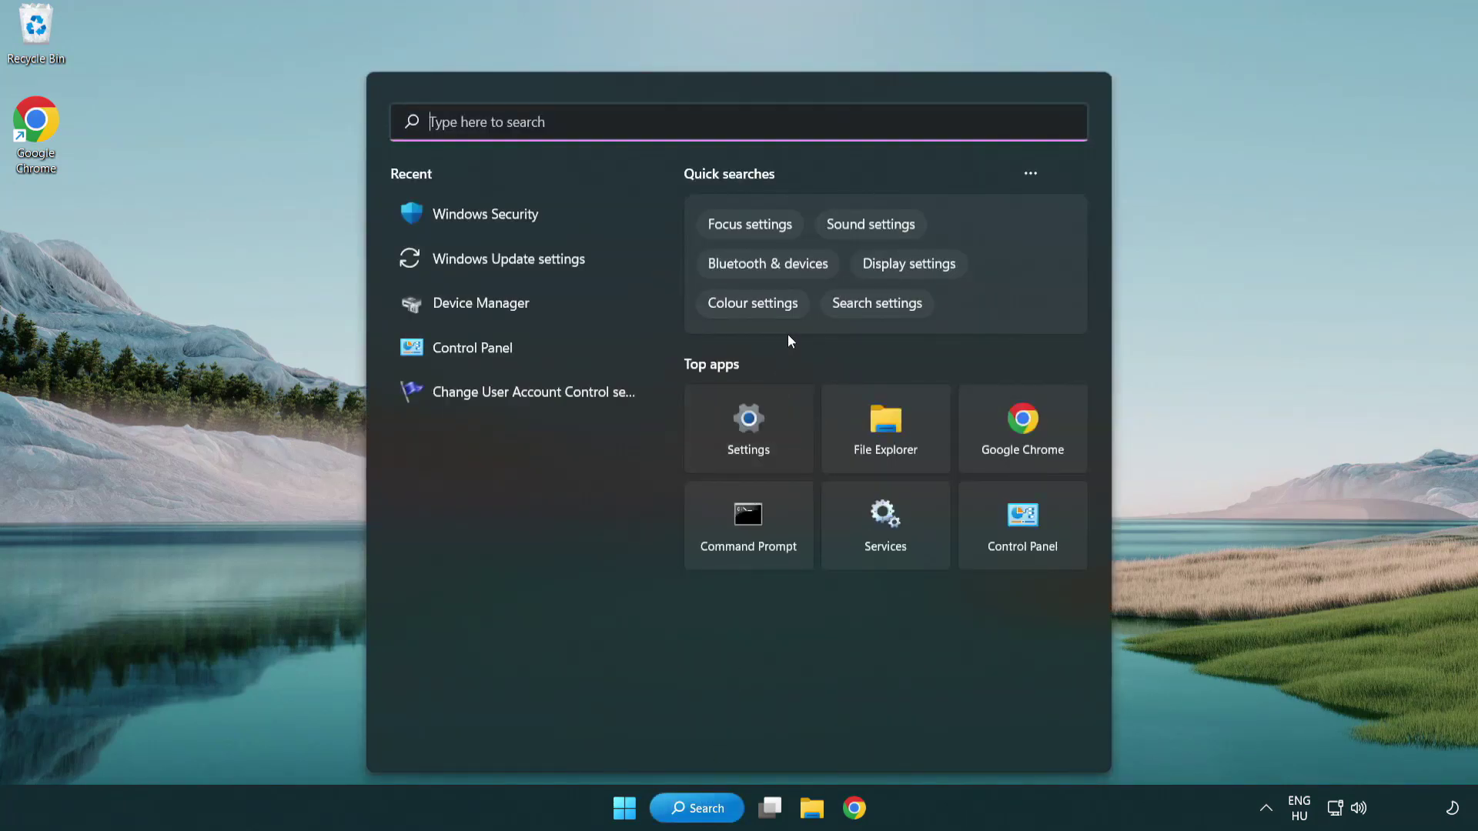
type("device manager")
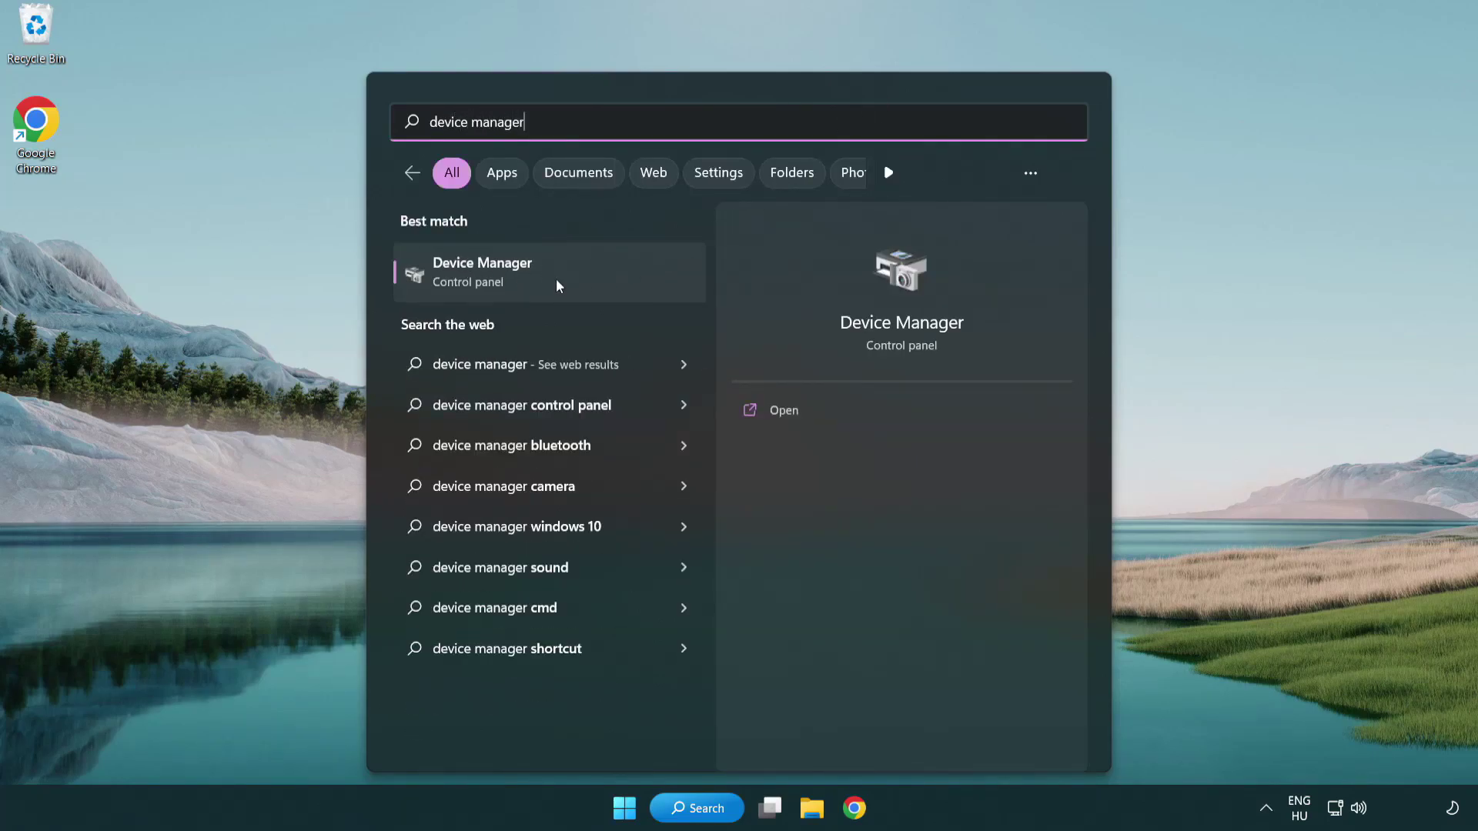
Launch Device Manager, centre its window, and select the VMware SVGA 3D adapter under Display adapters.
left_click(591, 279)
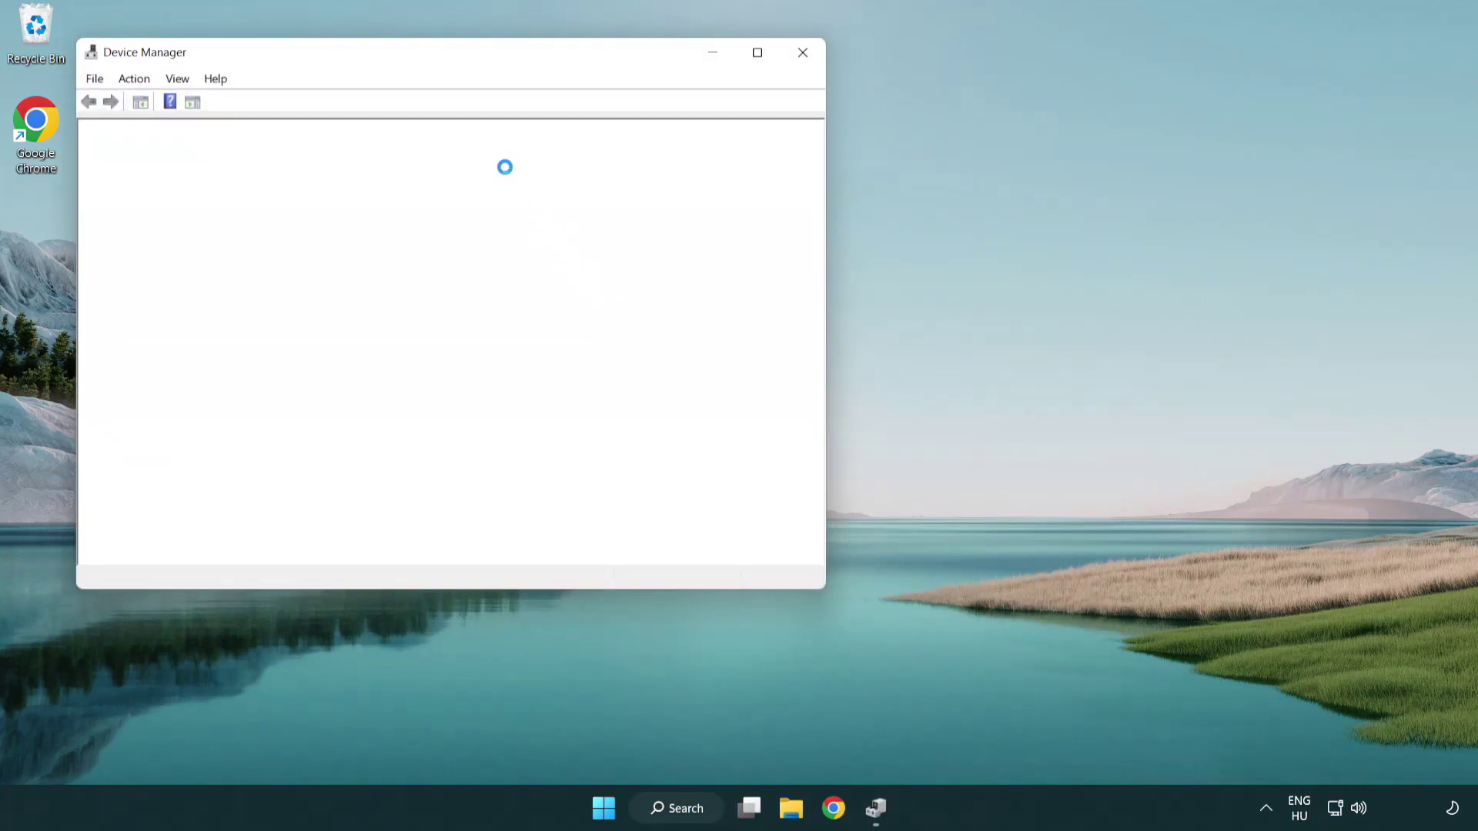
left_click_drag(402, 59, 648, 149)
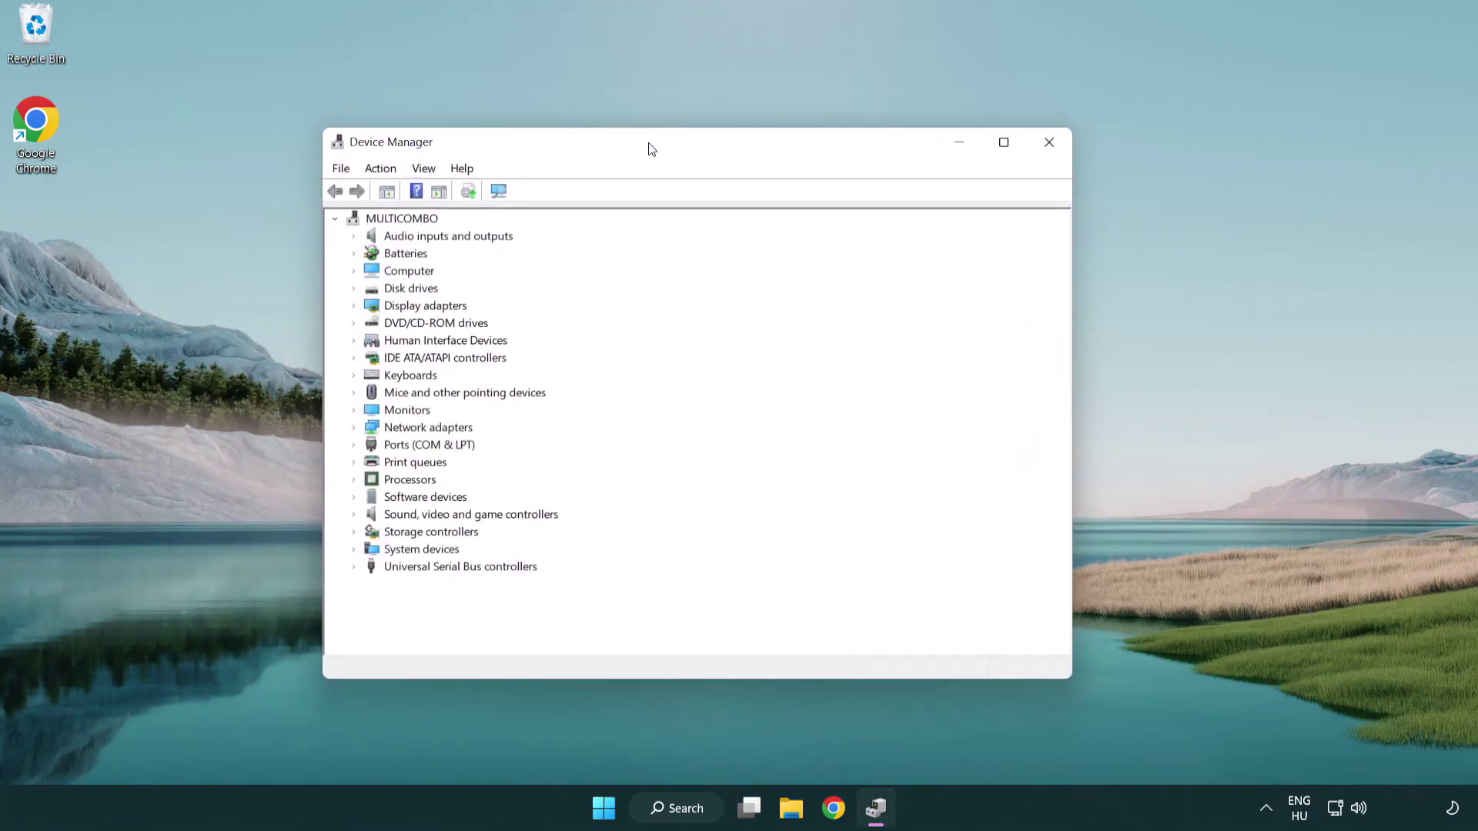
left_click(387, 309)
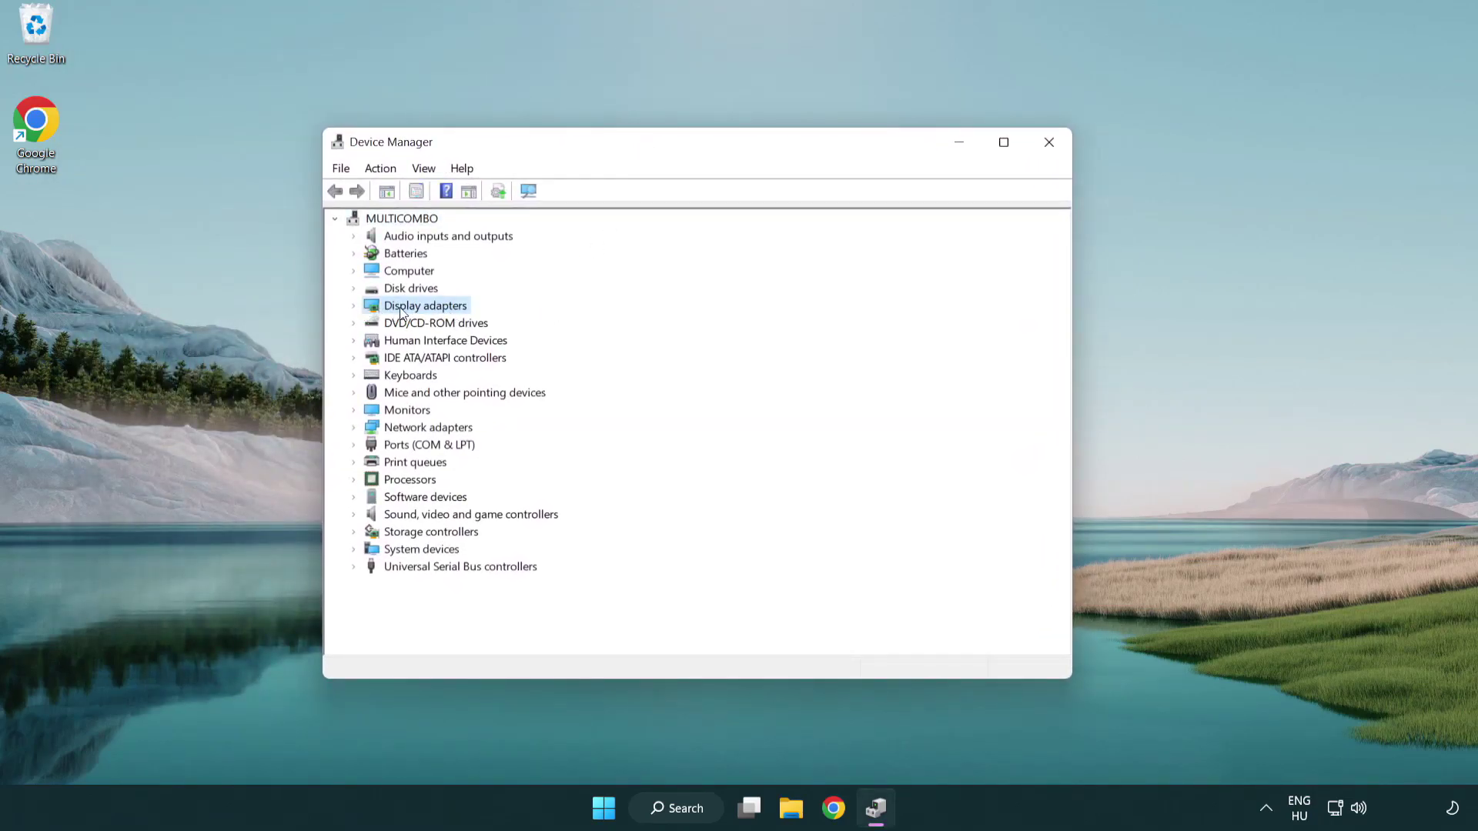
left_click(355, 307)
left_click(410, 327)
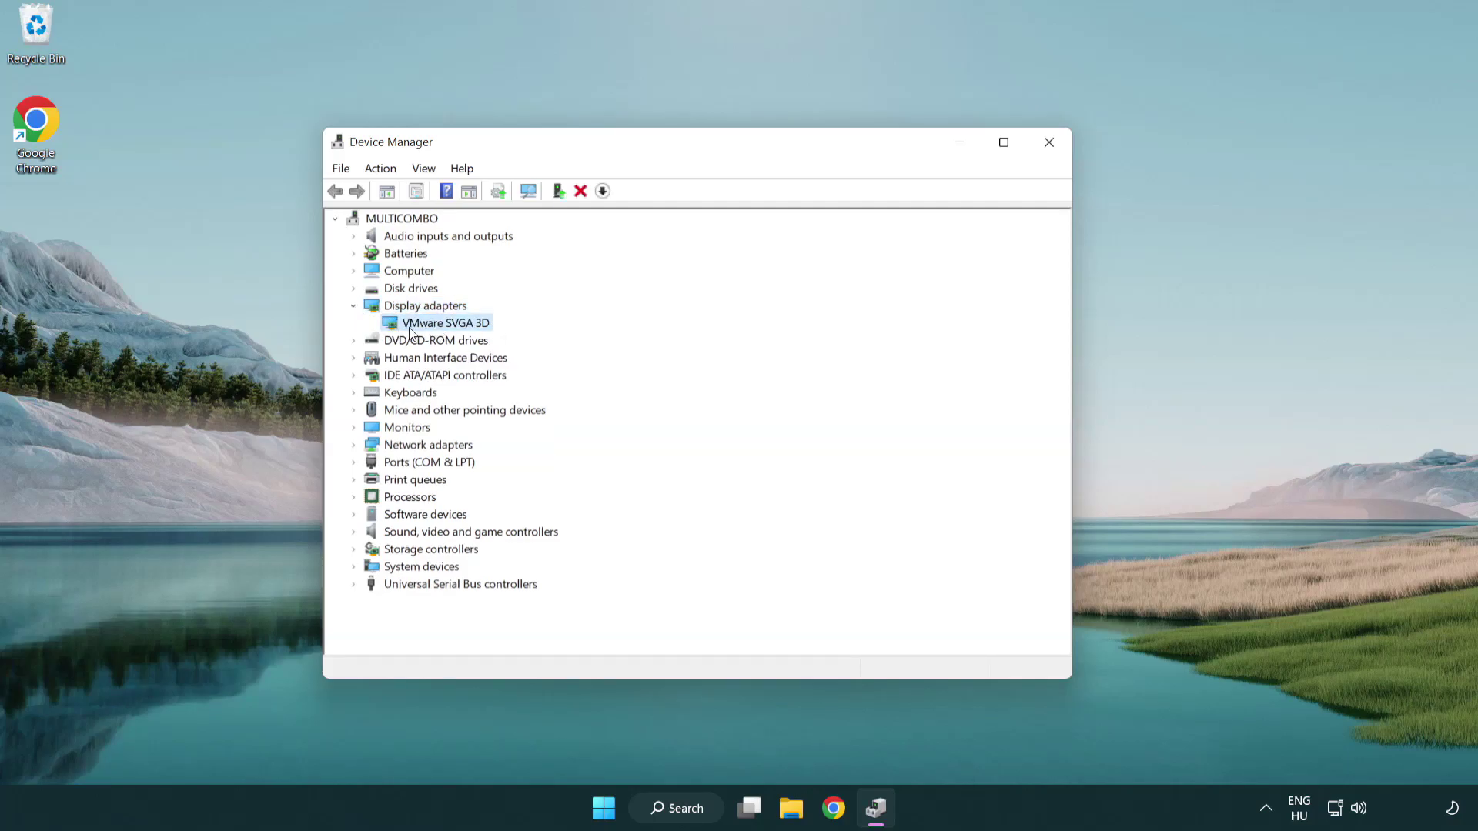
Search automatically for a VMware SVGA 3D driver update, confirm the best driver is installed, and close Device Manager.
right_click(441, 328)
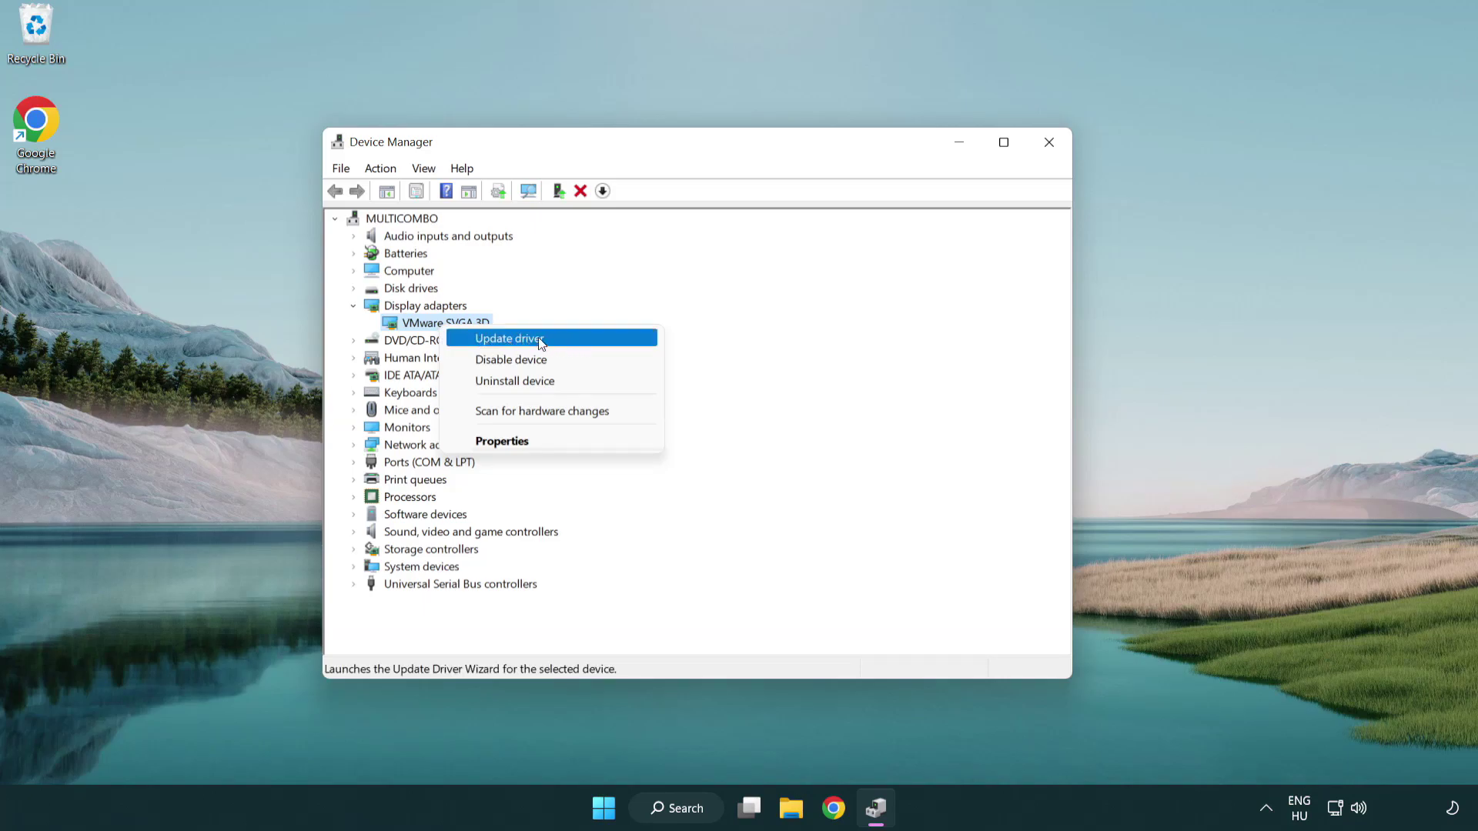
left_click(583, 339)
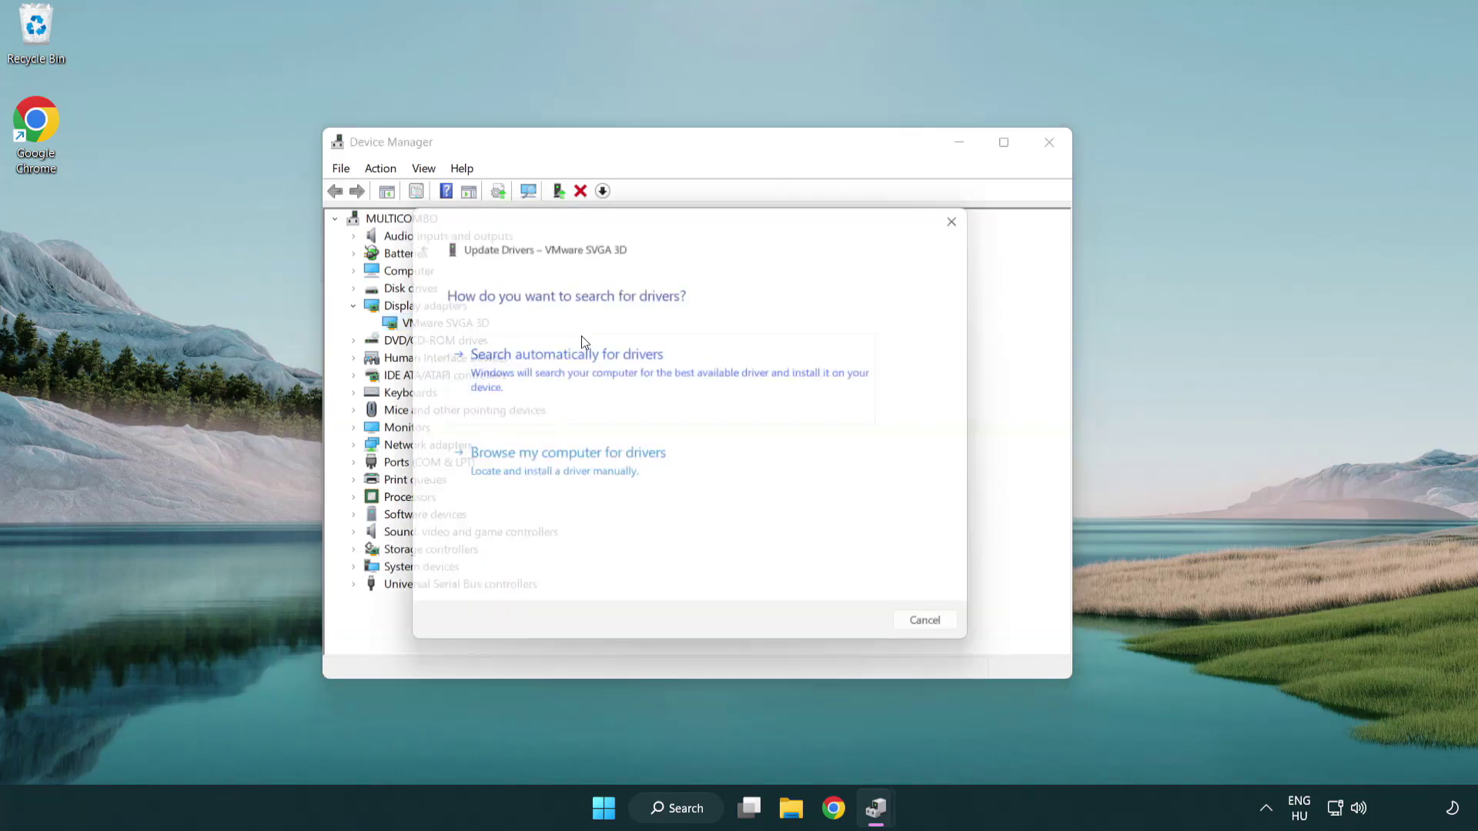
left_click_drag(614, 226, 646, 206)
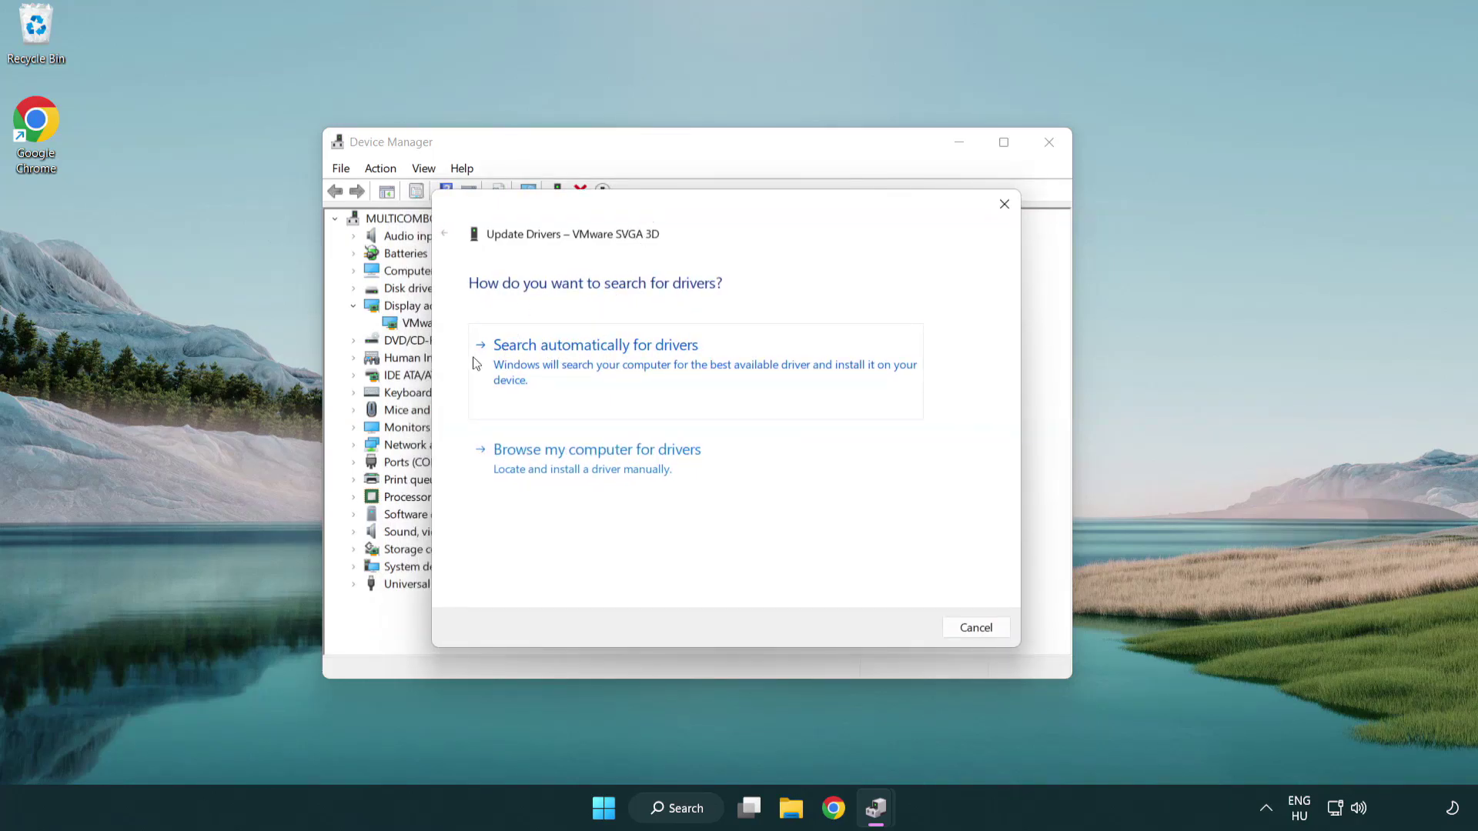
left_click(652, 364)
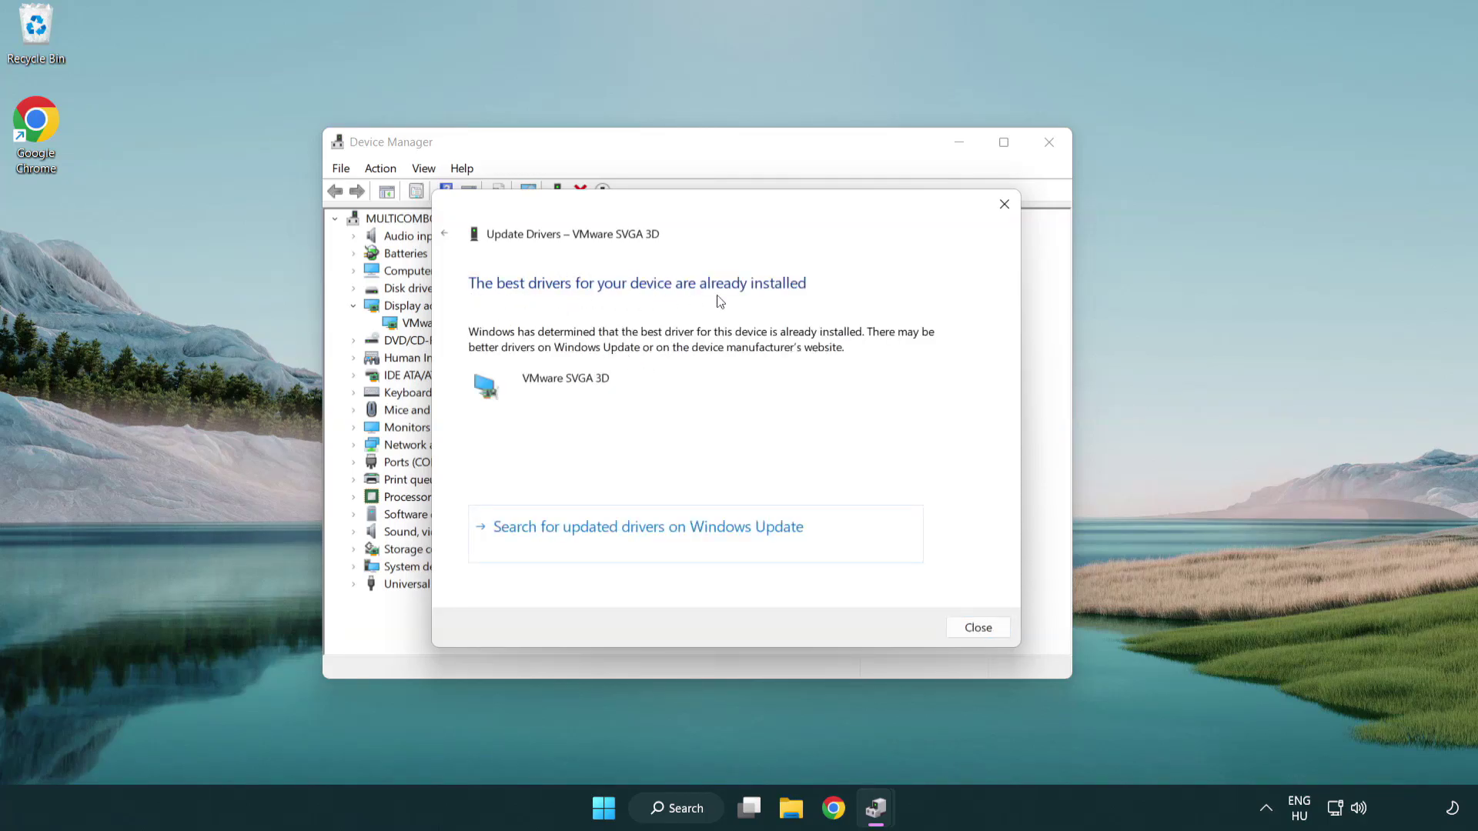
left_click(979, 629)
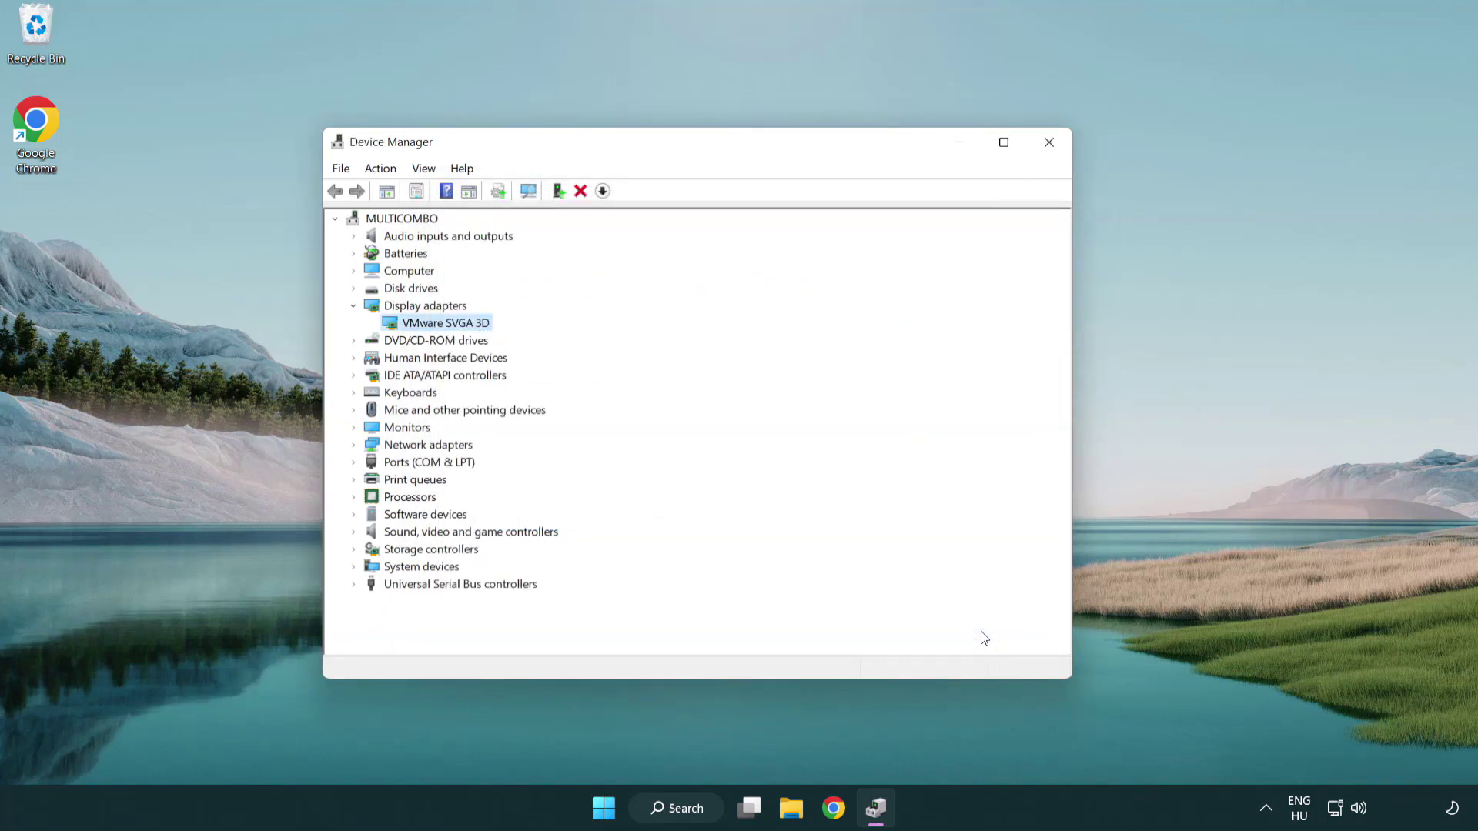
left_click(1052, 146)
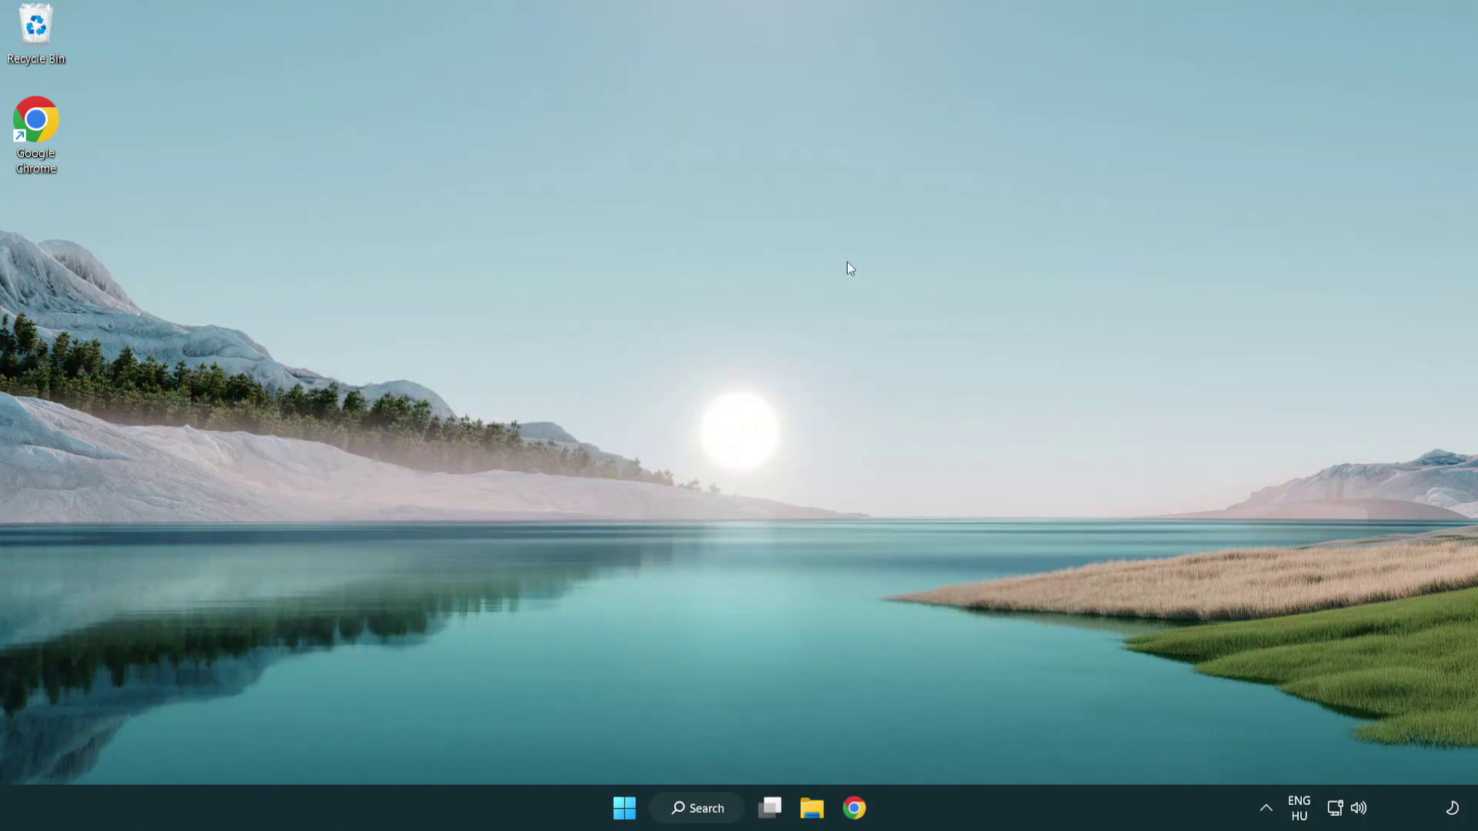
Search Windows for 'update' and open Windows Update settings.
left_click(710, 805)
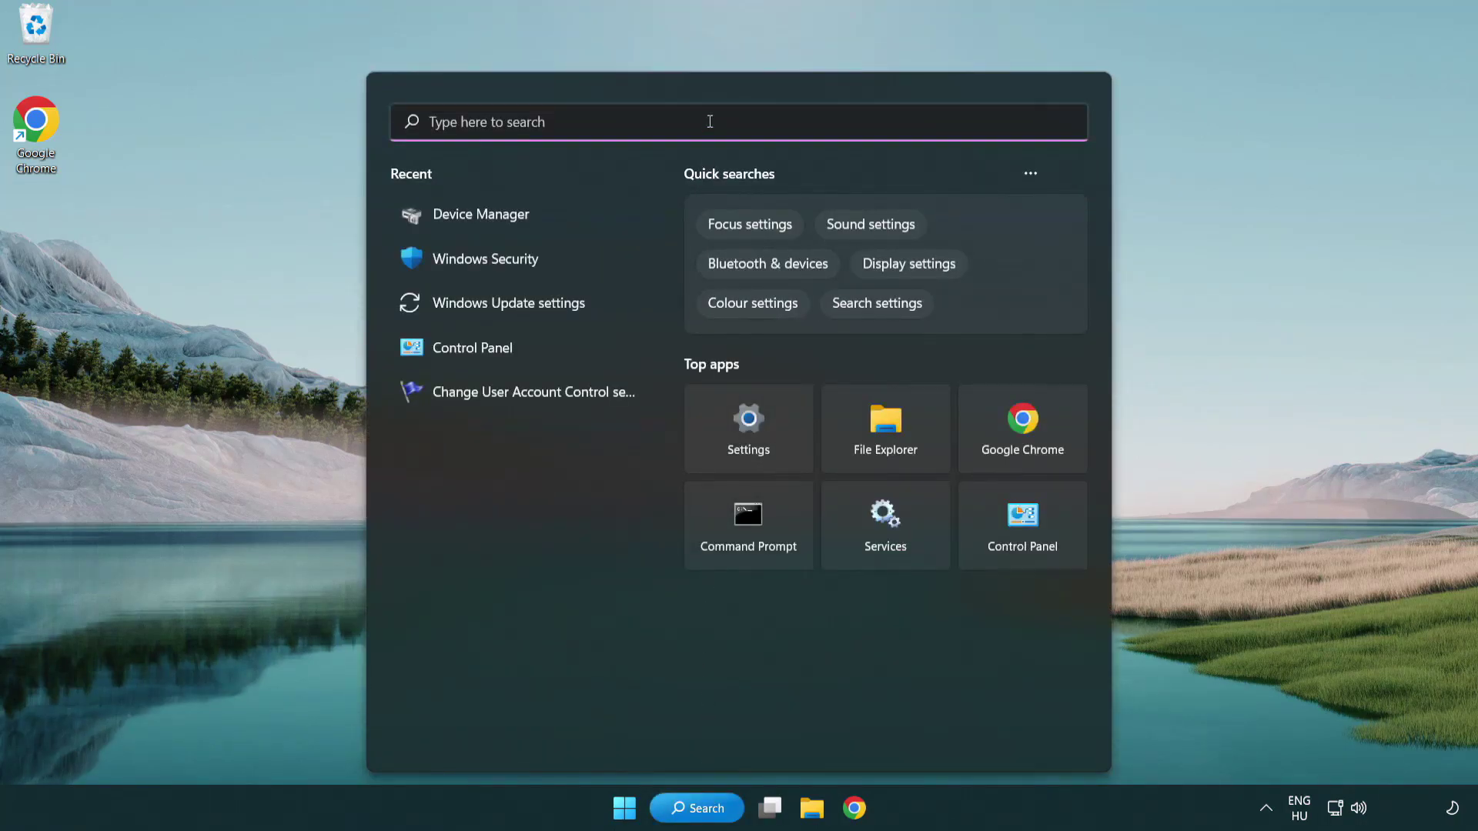
type("update")
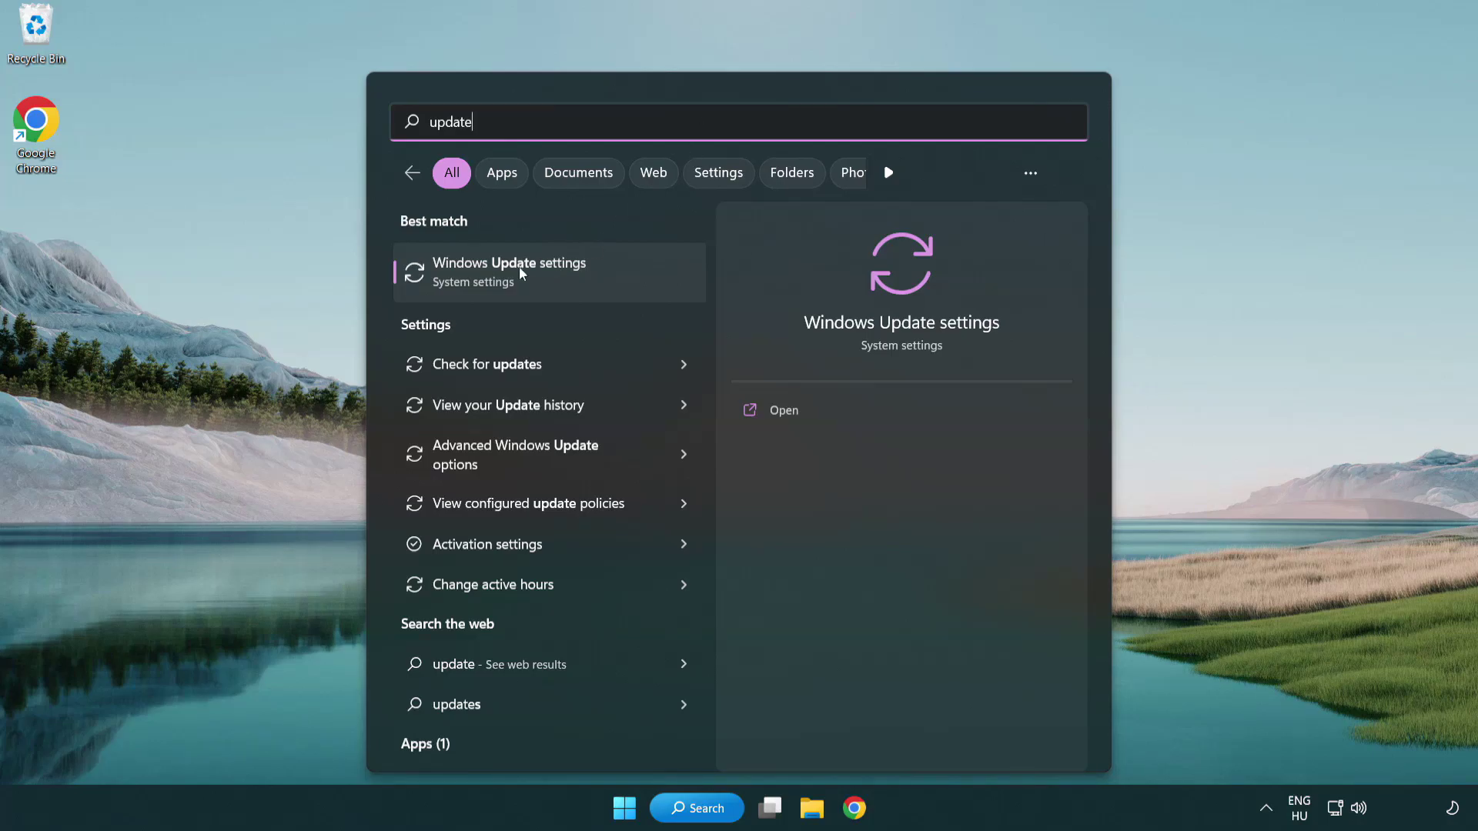
left_click(575, 282)
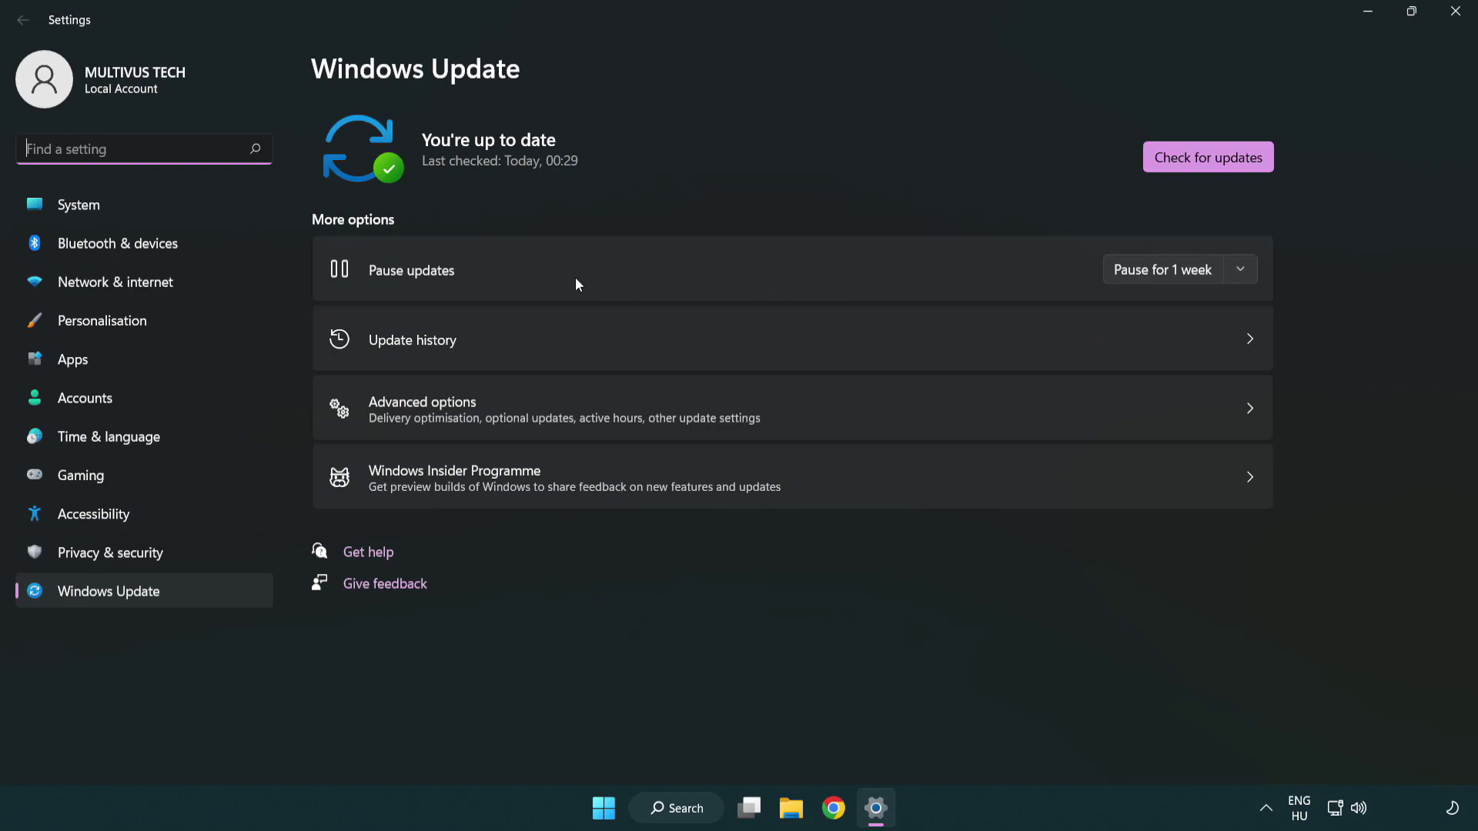
Run Check for updates and confirm Windows reports it is up to date.
left_click(1238, 164)
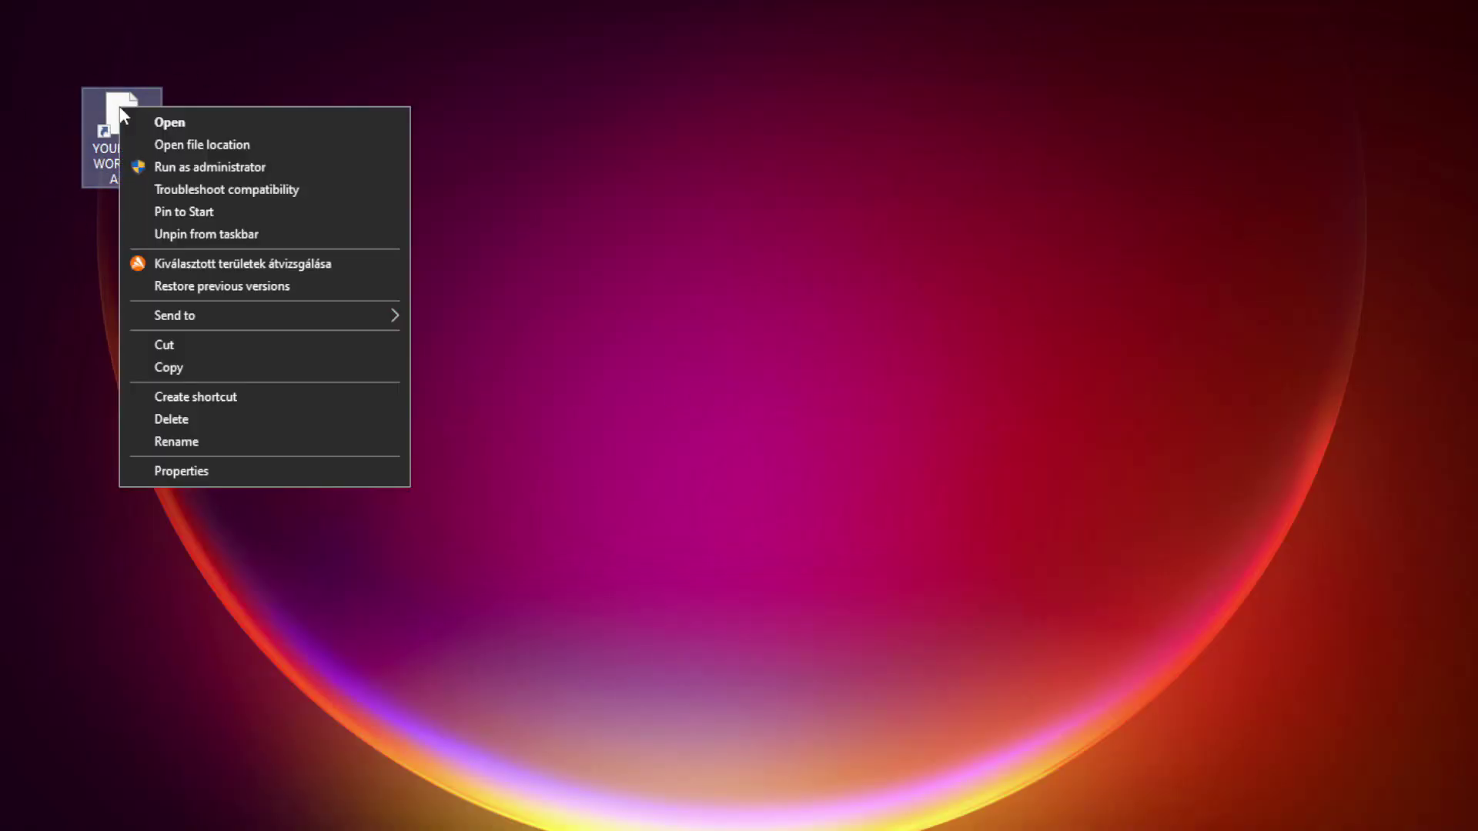
Open the YOUR NOT WORKING APP shortcut's Properties and centre the dialog.
left_click(296, 471)
left_click_drag(327, 125, 735, 164)
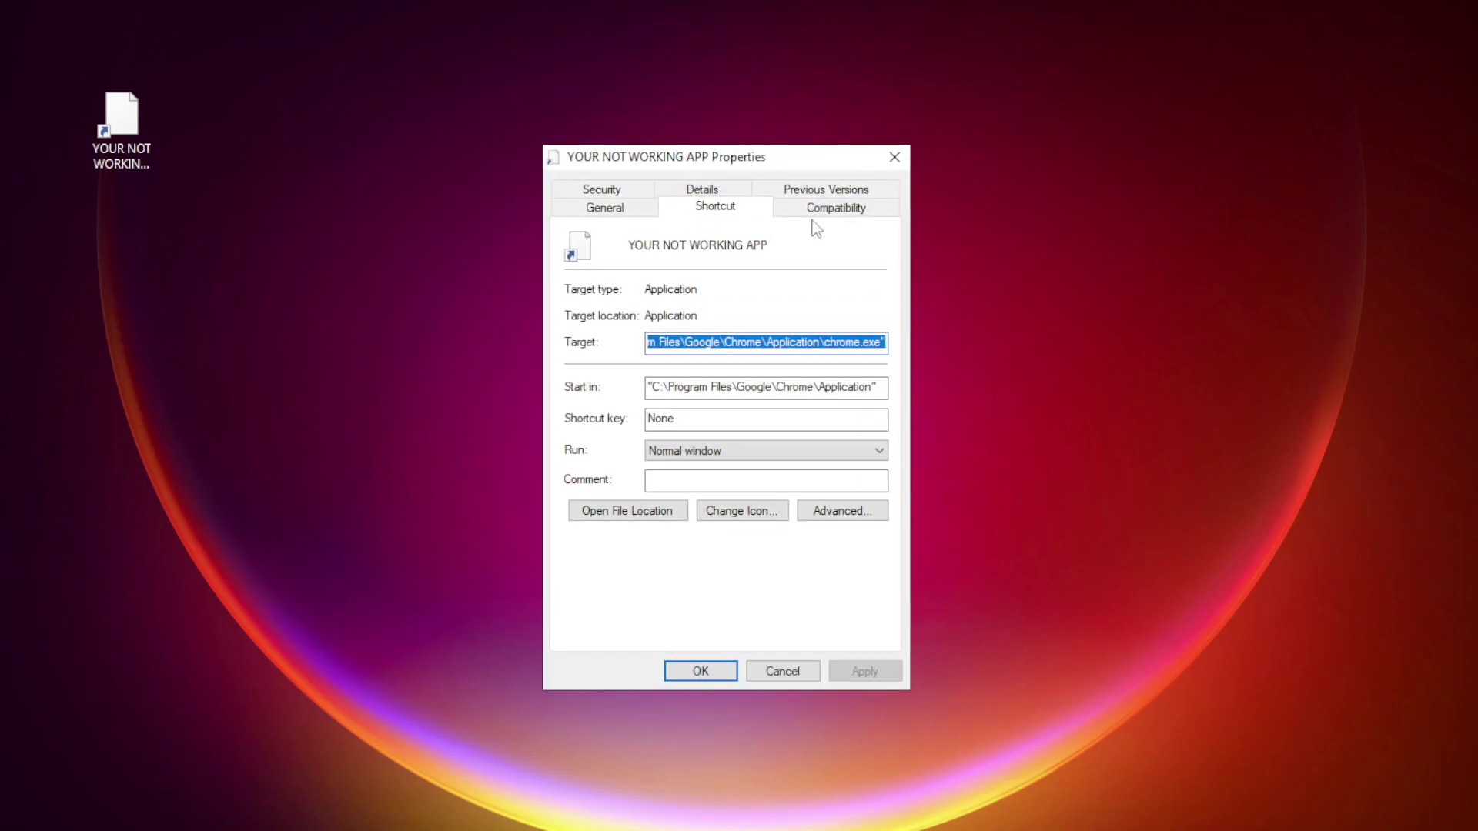
Set the shortcut to Windows 8 compatibility mode with fullscreen optimizations disabled, and apply it.
left_click(867, 216)
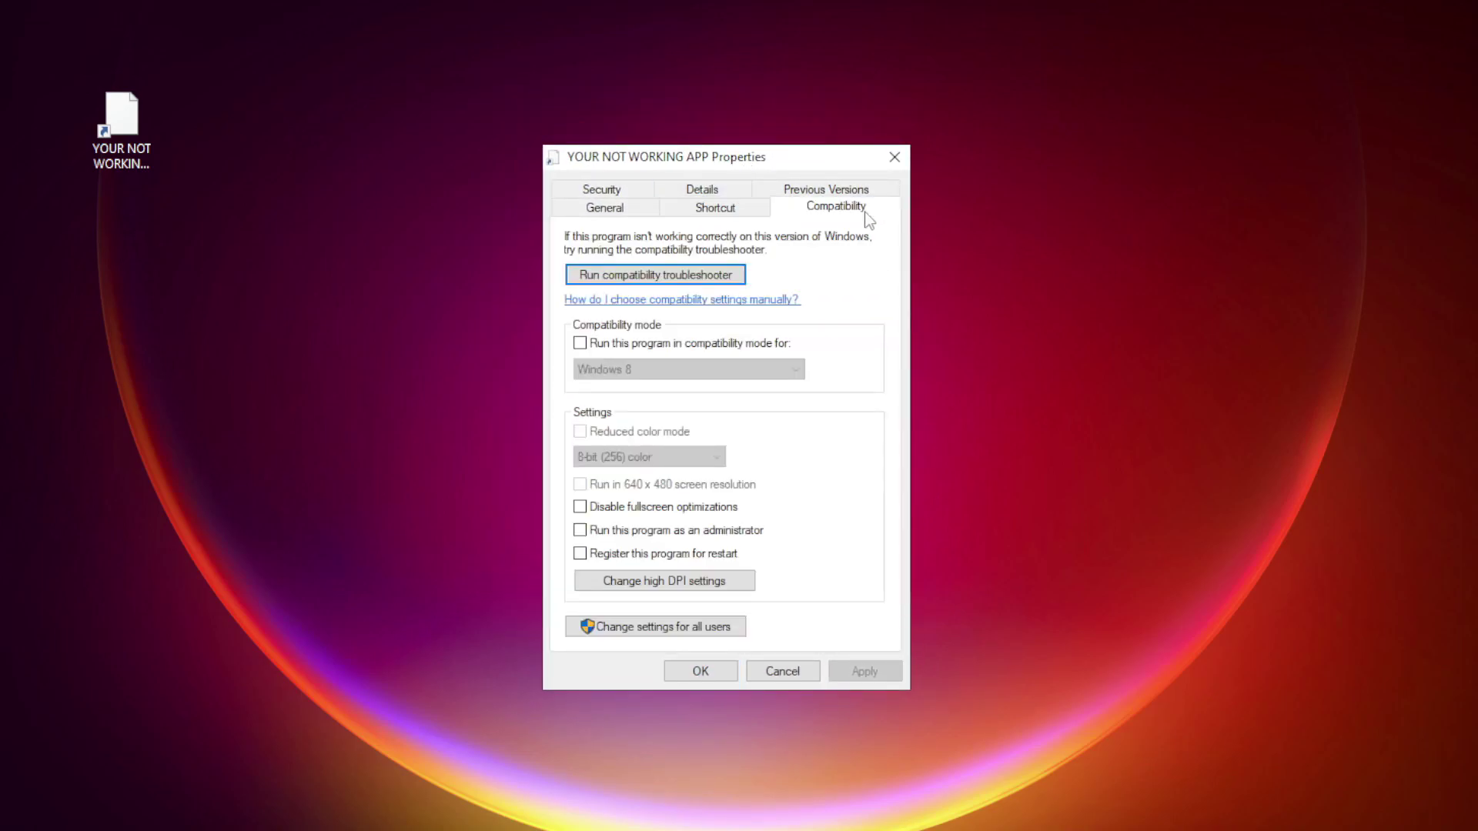
left_click(604, 351)
left_click(660, 369)
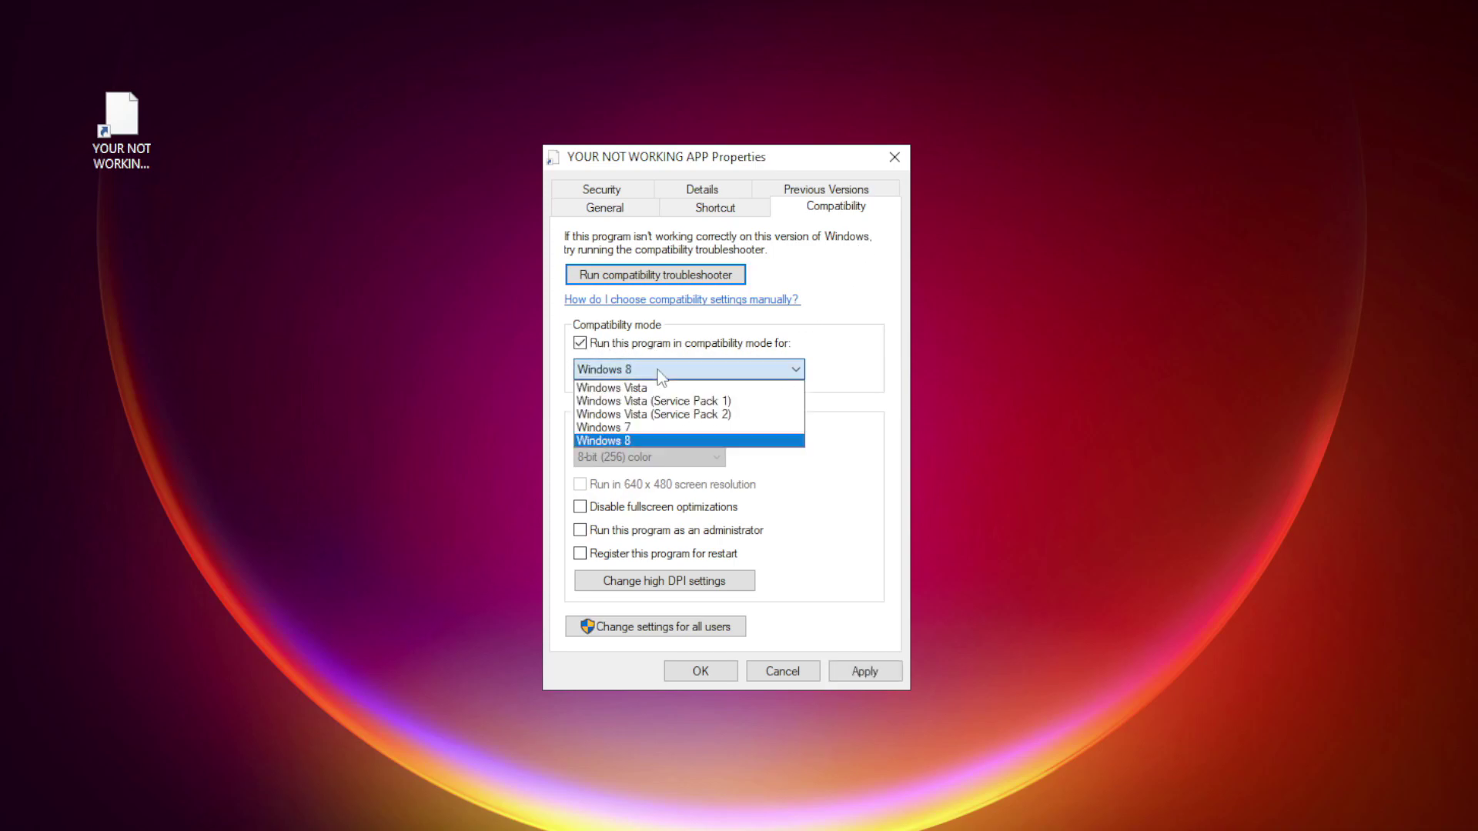
left_click(645, 437)
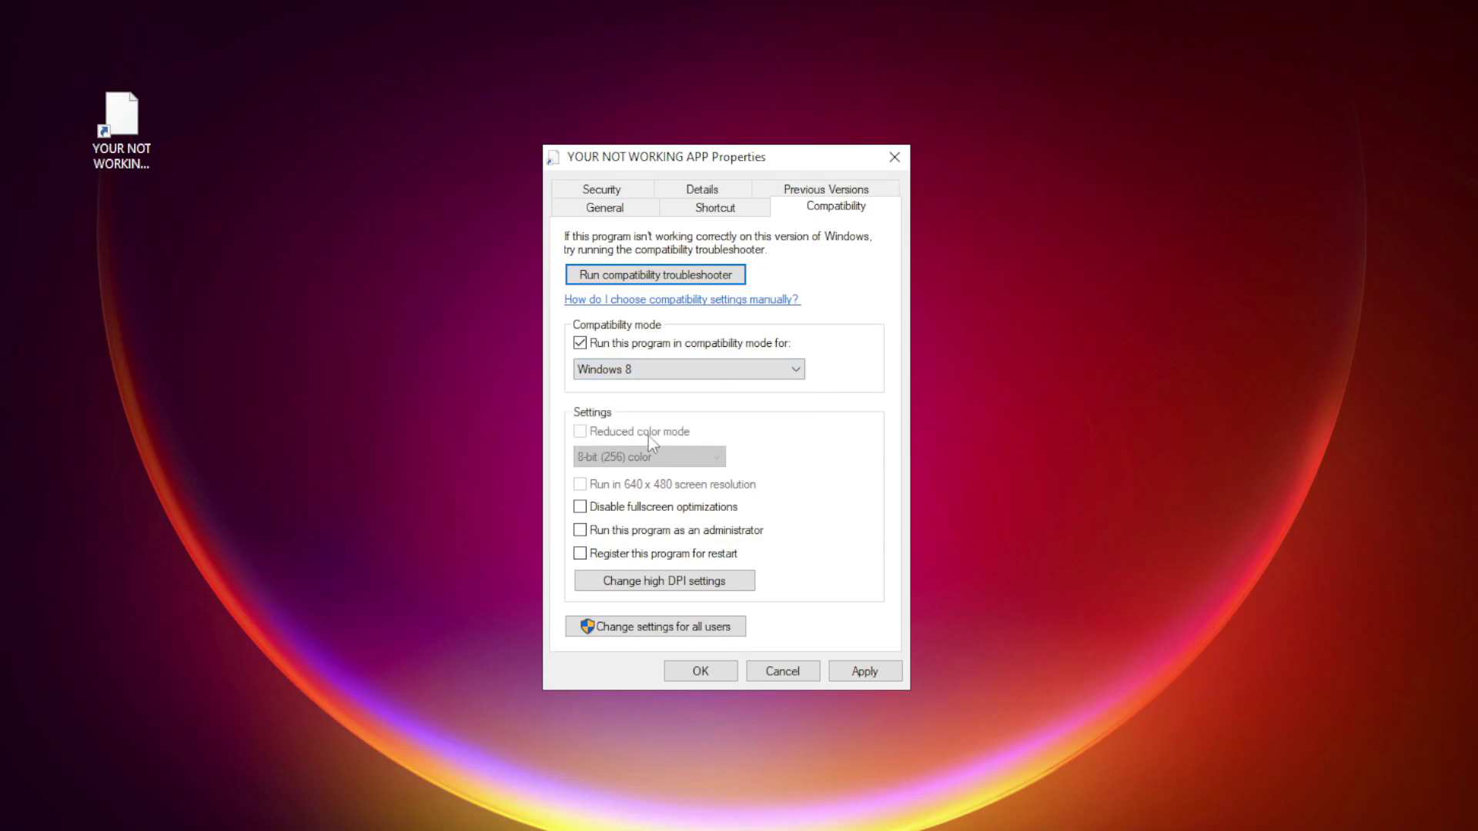
left_click(645, 511)
left_click(864, 672)
left_click(702, 672)
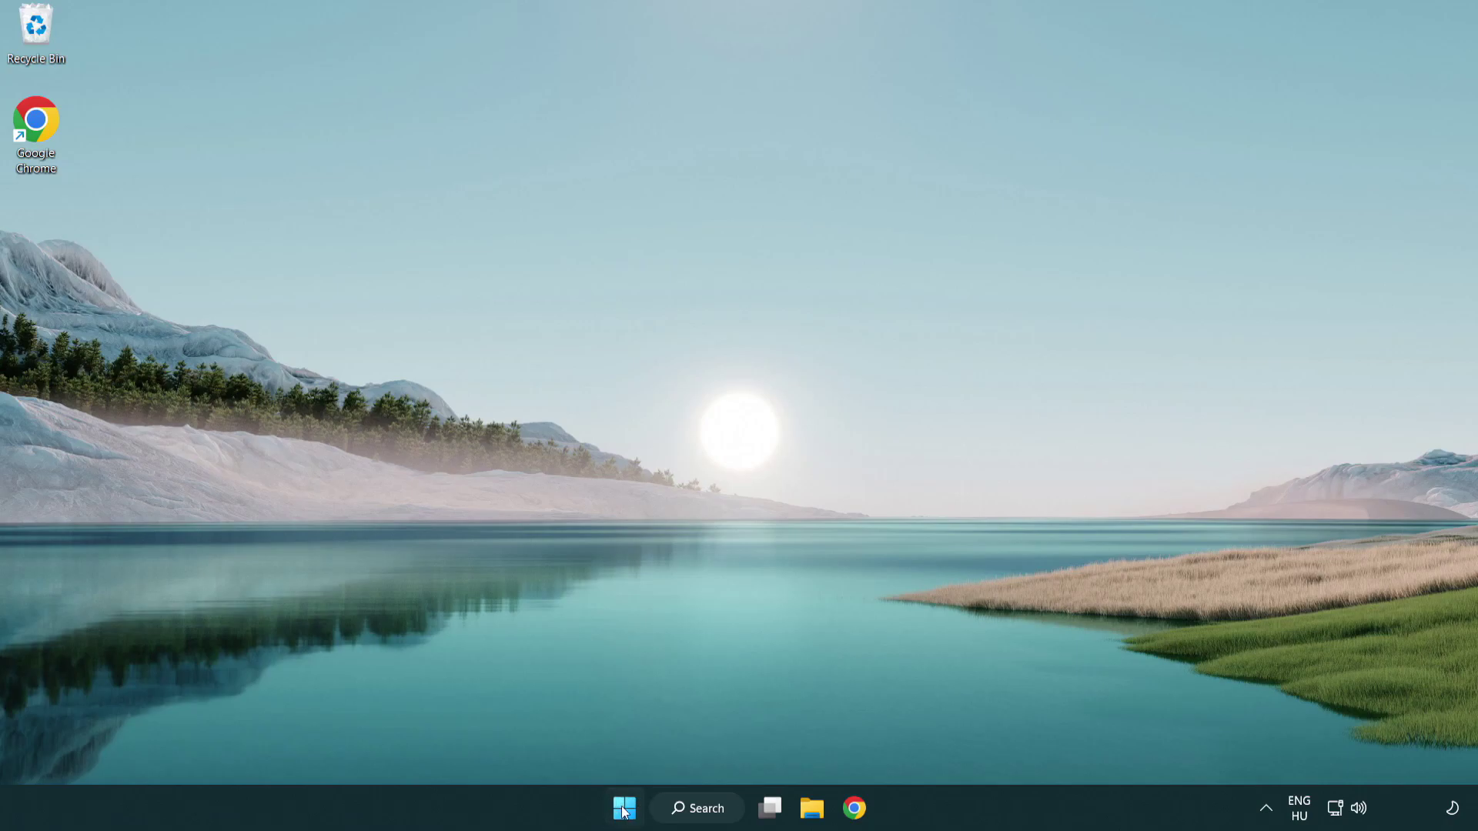
Open Task Manager from the Start button's quick-link menu.
right_click(624, 809)
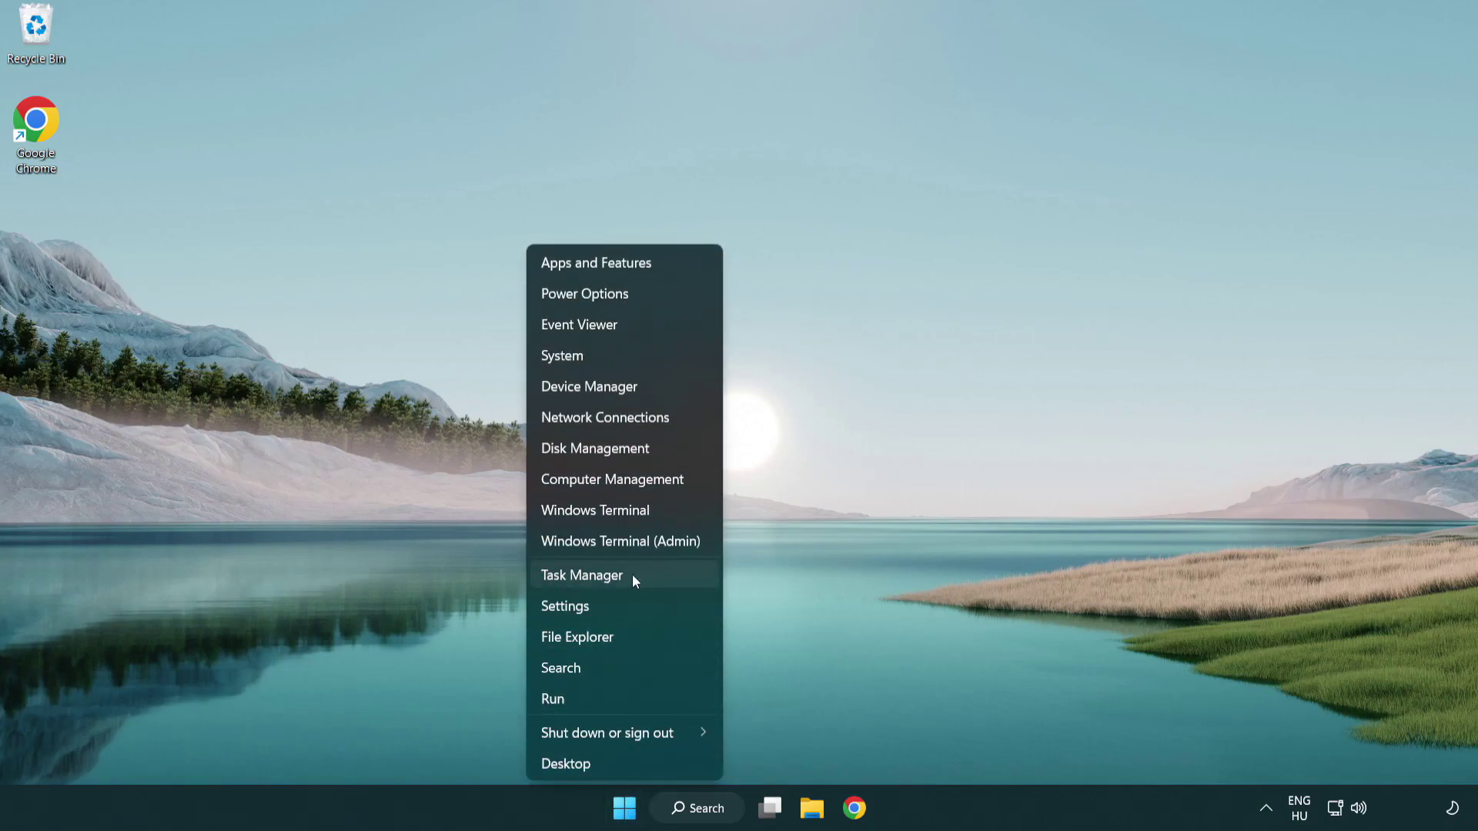
left_click(653, 583)
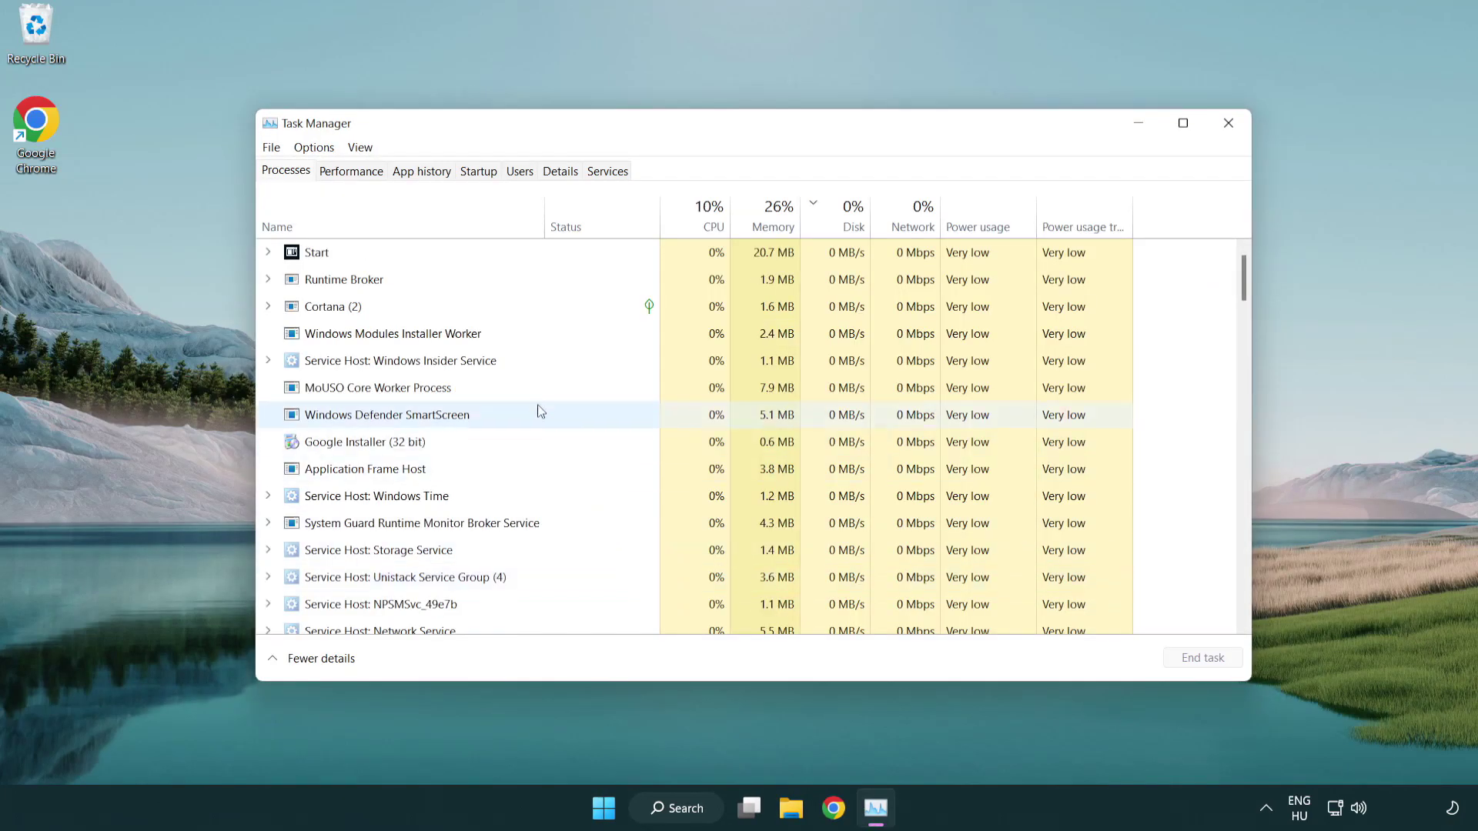
Disable Terminal, Phone Link, Cortana and Windows Security notifications on the Startup tab.
left_click(482, 174)
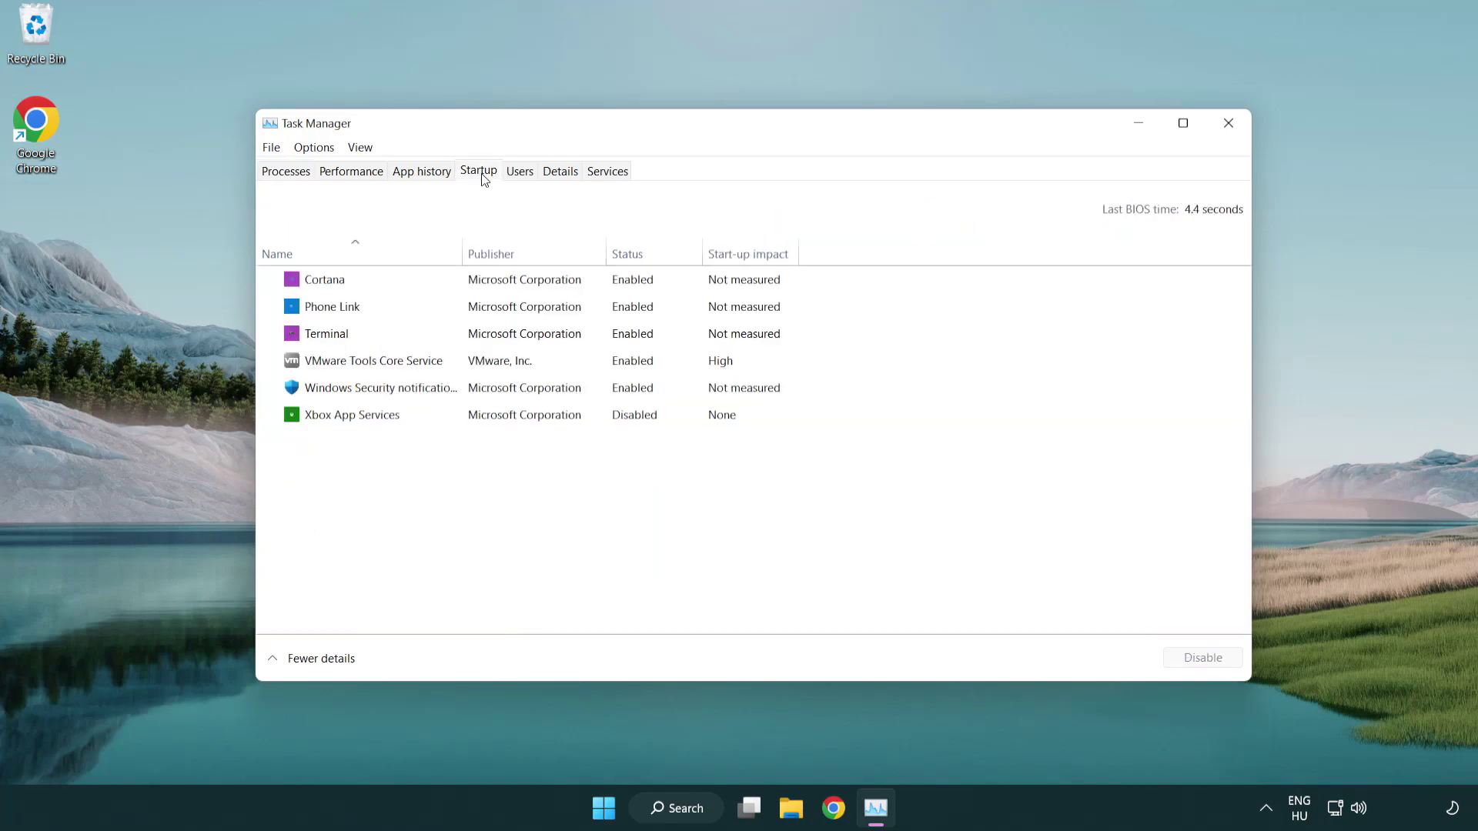
left_click(485, 336)
left_click(1167, 656)
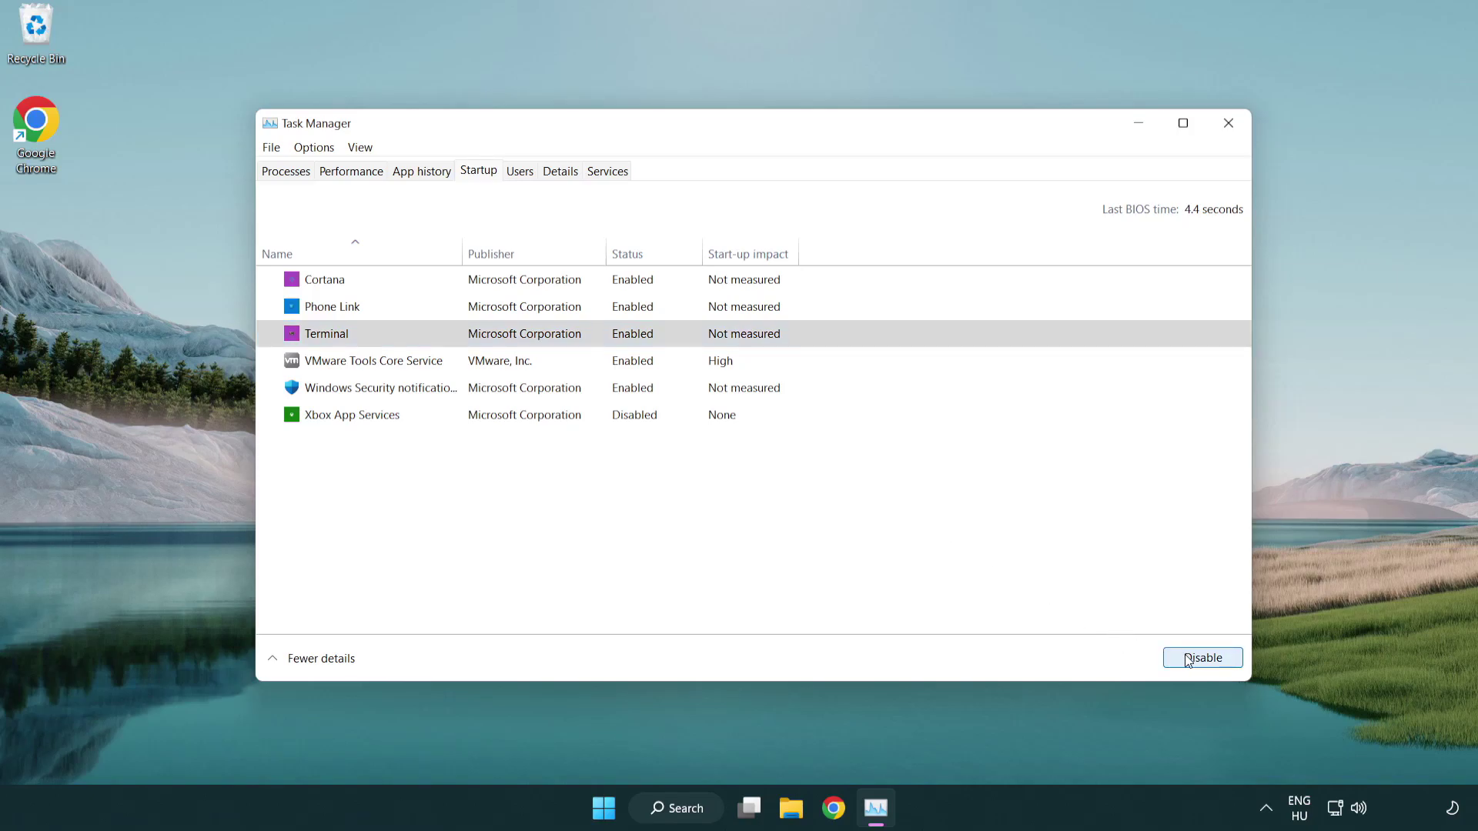
left_click(616, 310)
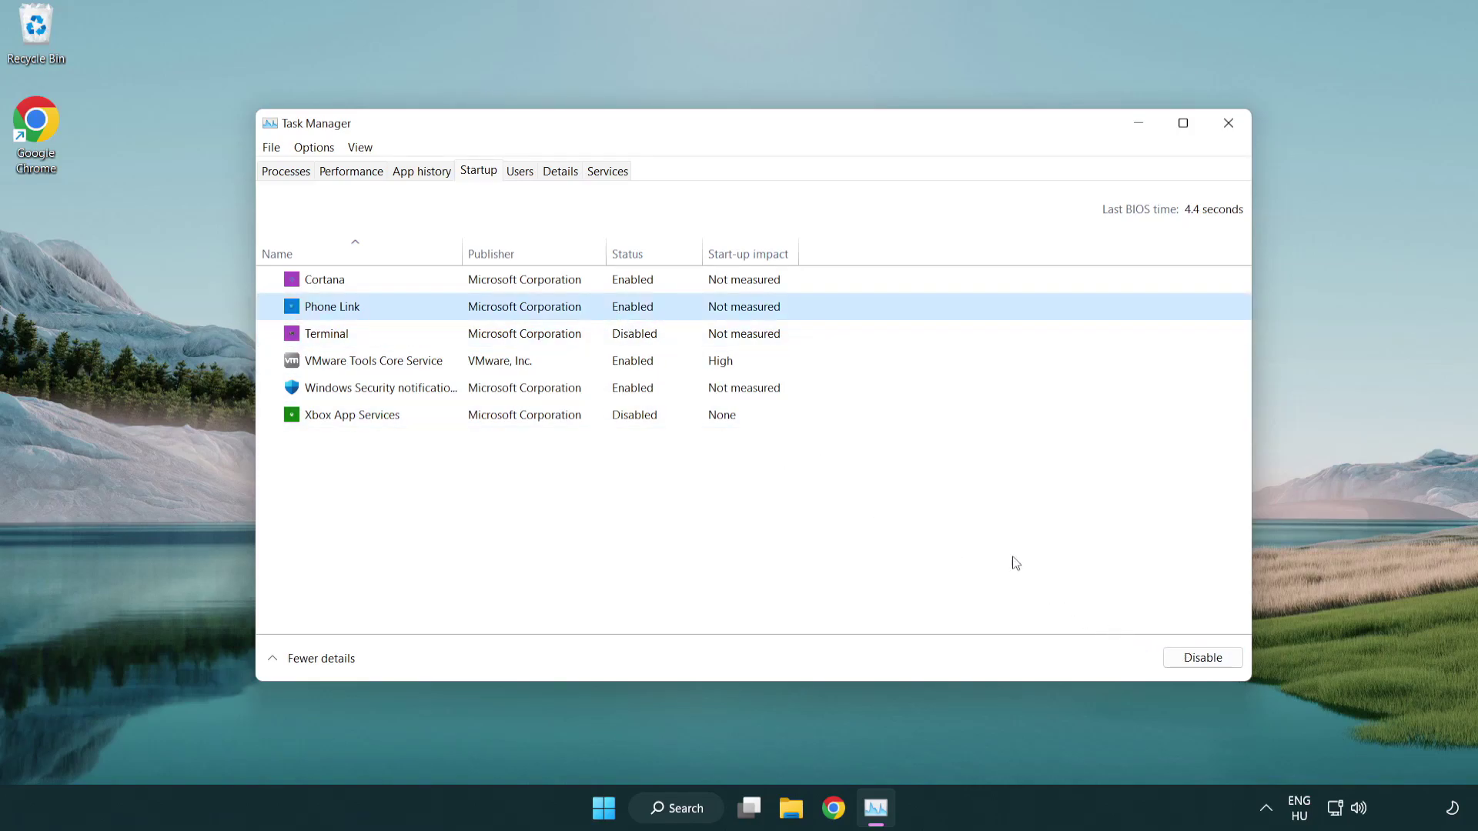
left_click(1198, 660)
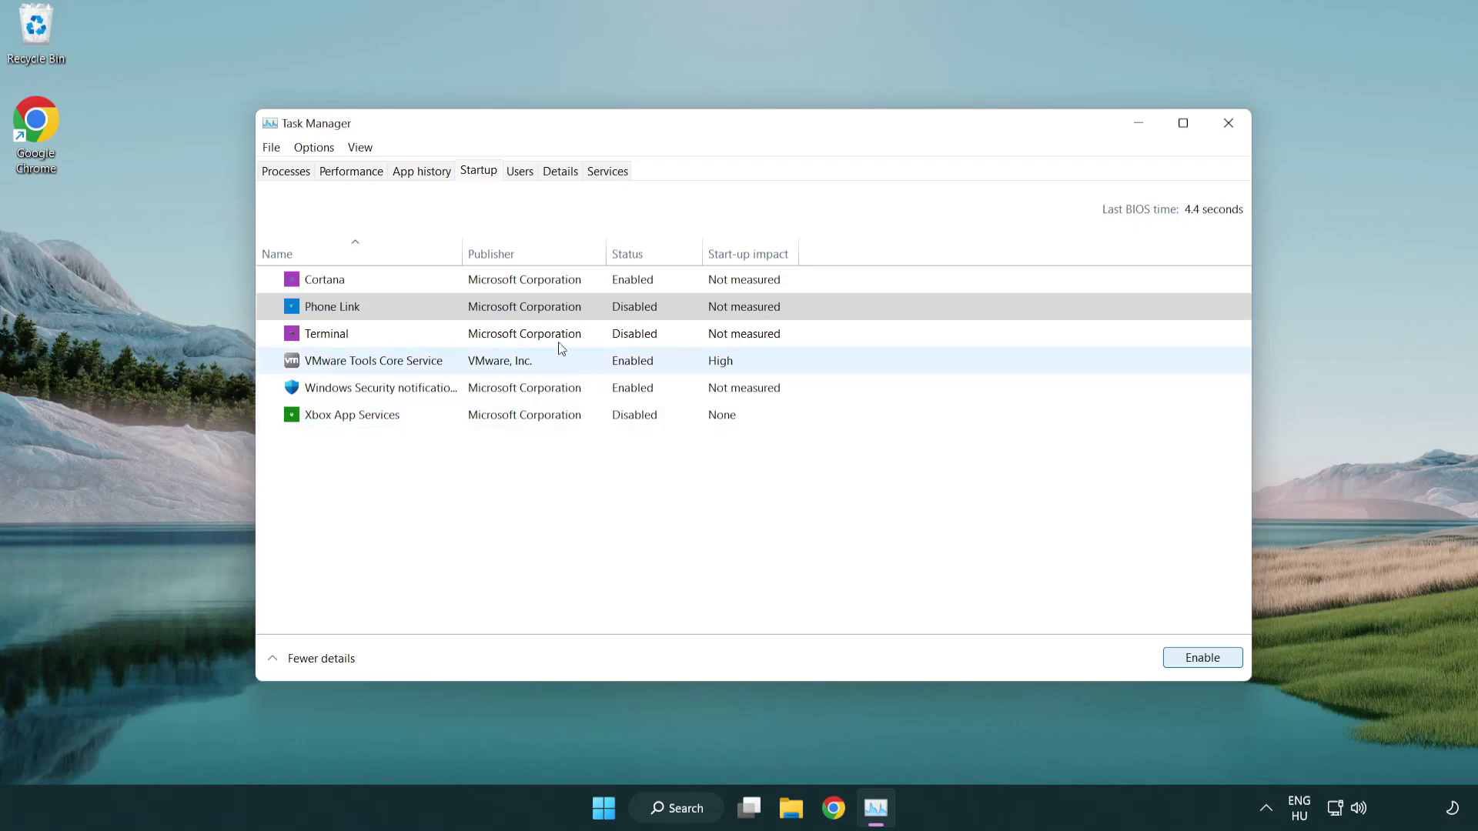
left_click(528, 288)
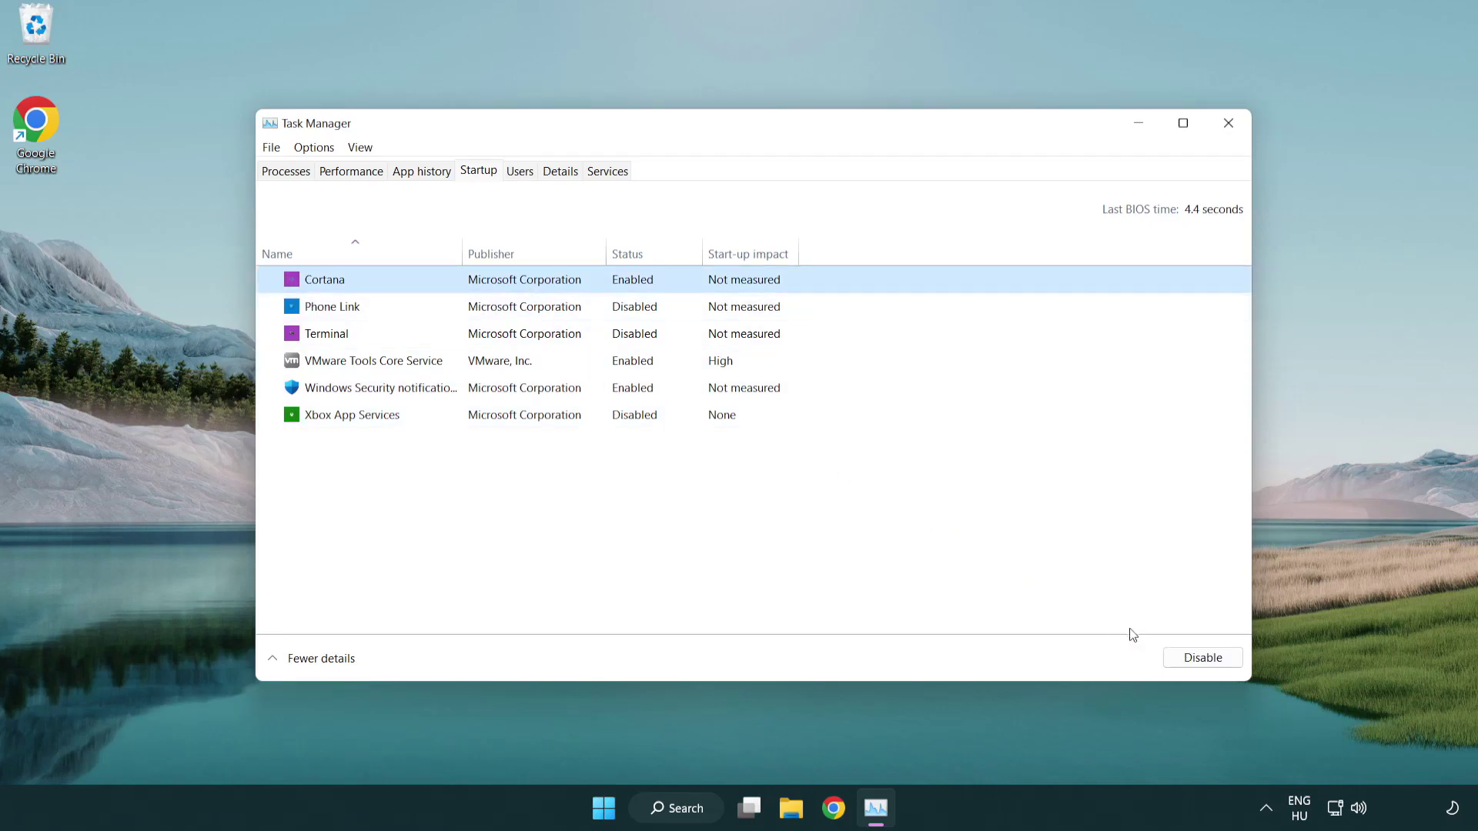
left_click(1197, 658)
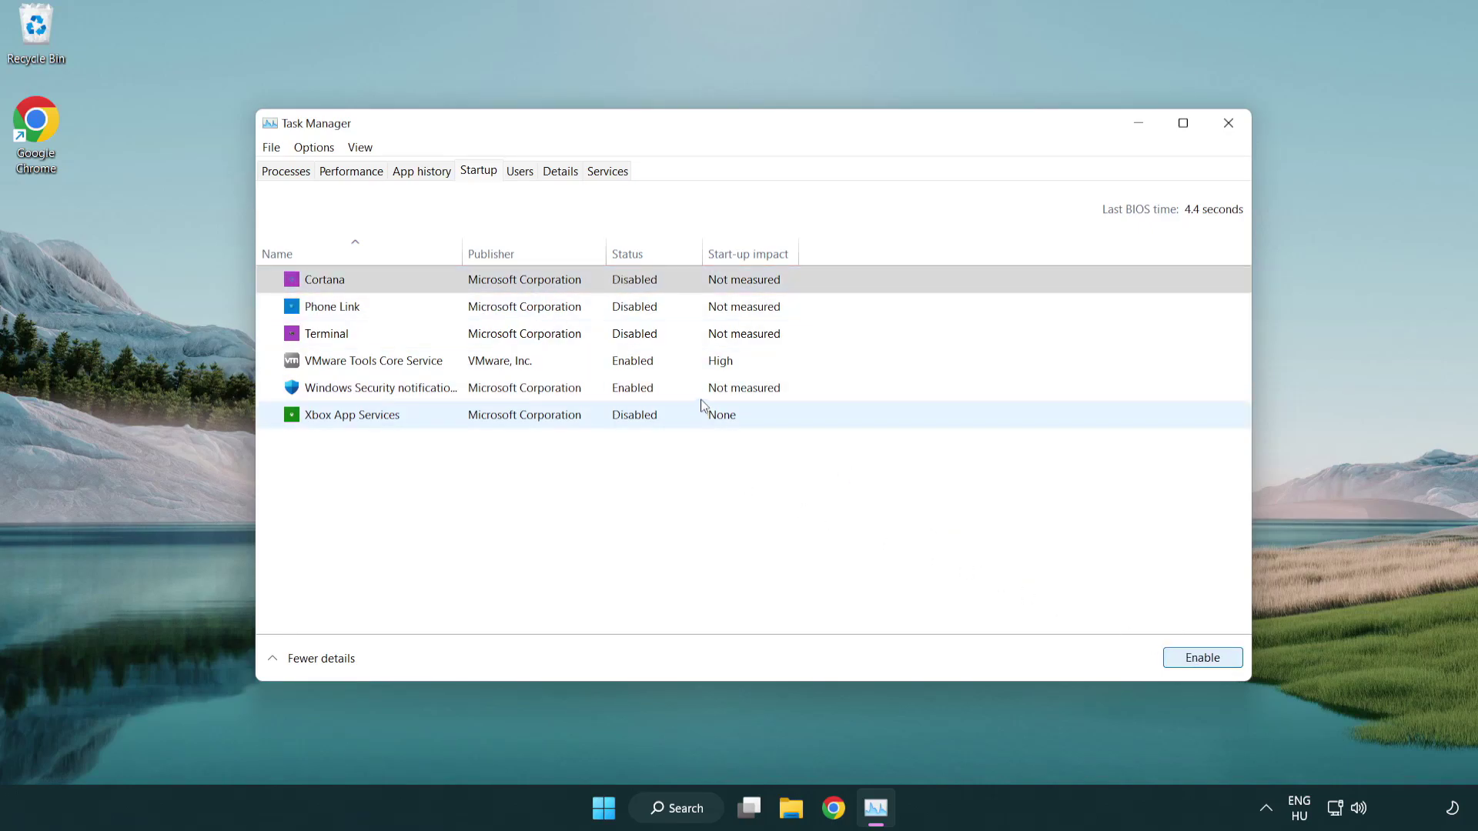
left_click(703, 395)
left_click(1195, 658)
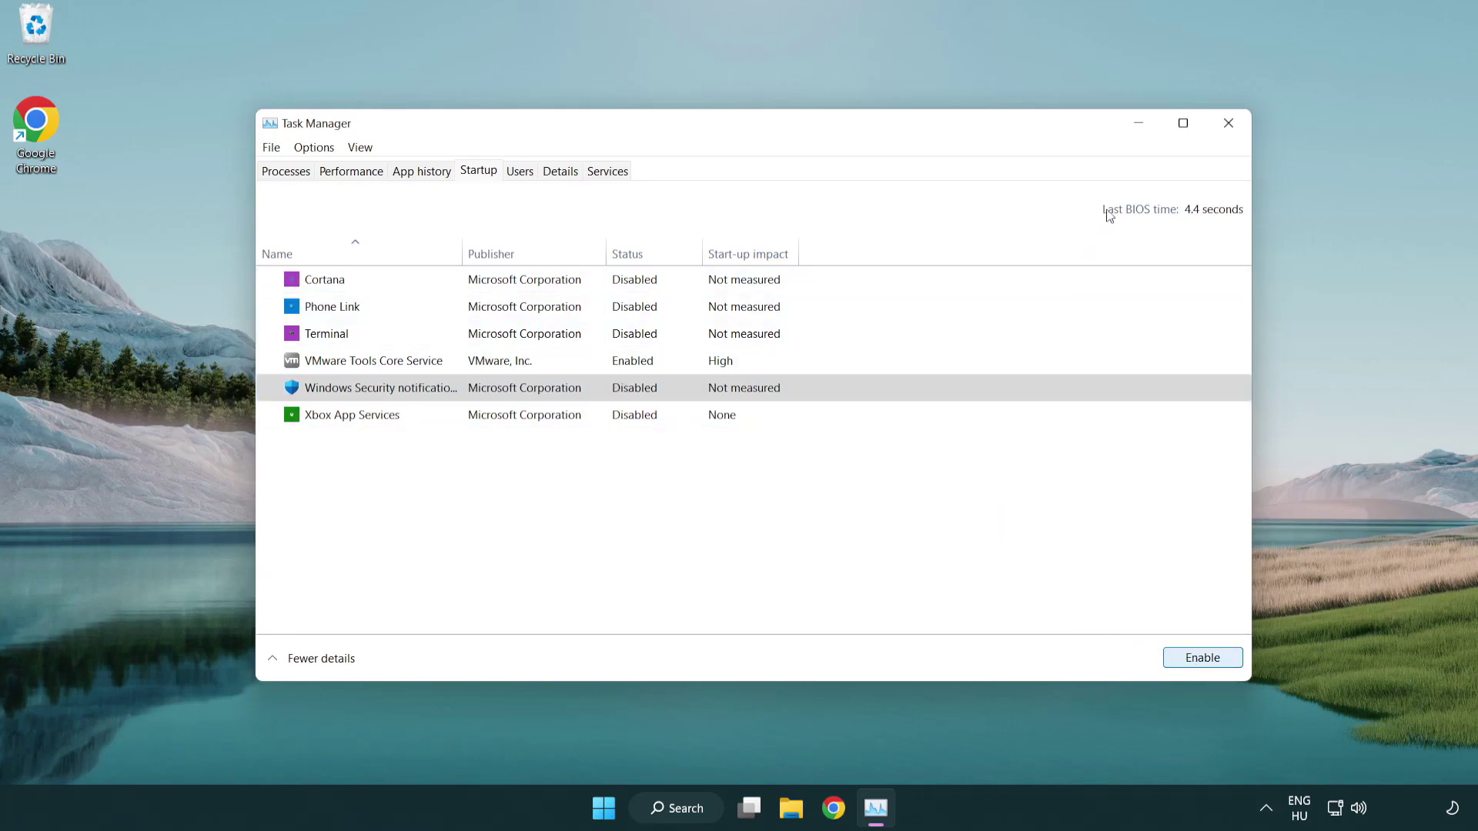
Close Task Manager and download the DirectX End-User Runtime Web Installer (dxwebsetup.exe) in Chrome.
left_click(1229, 126)
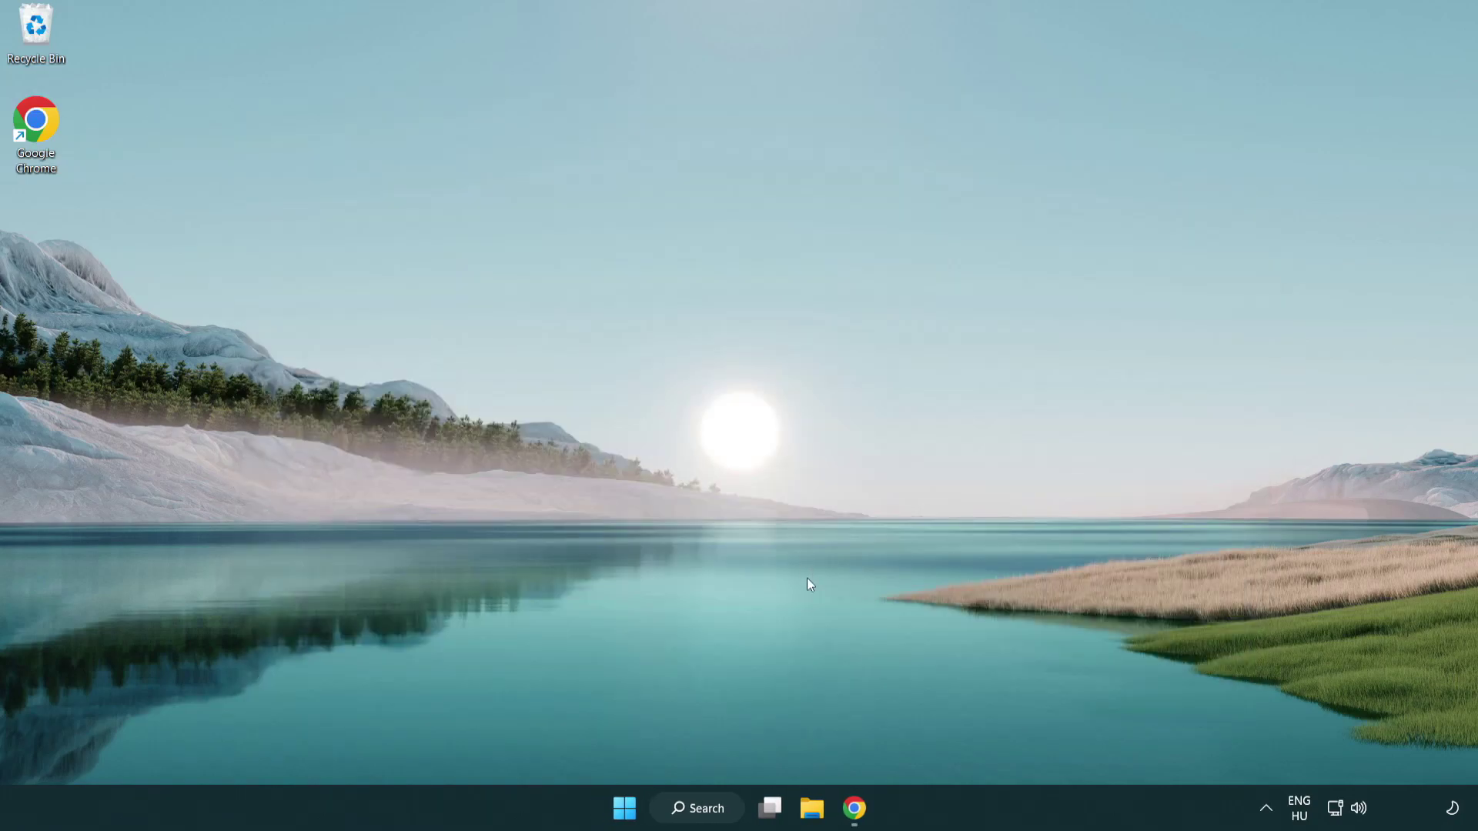
left_click(855, 810)
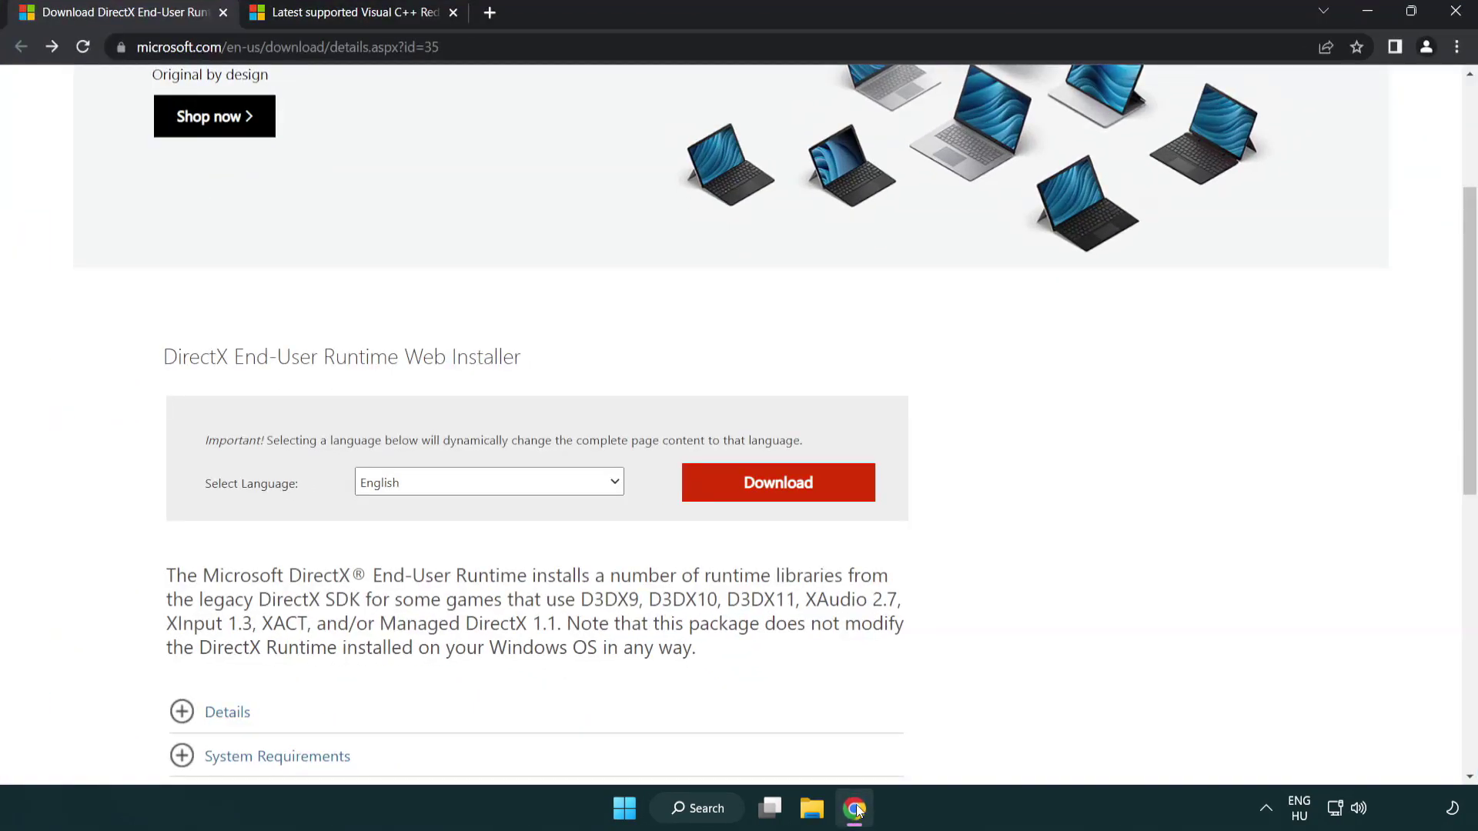
scroll(610, 662, "up", 3)
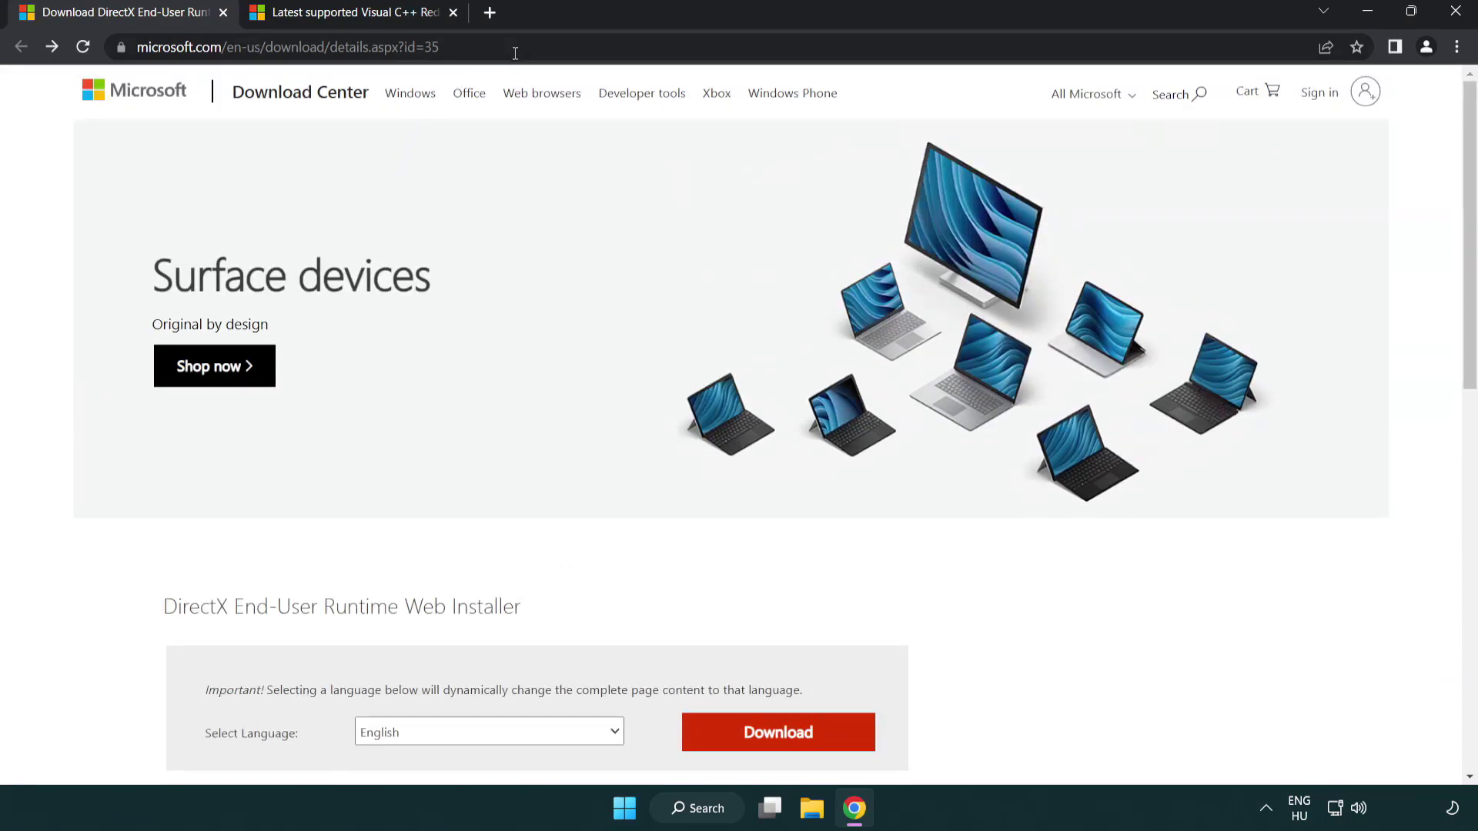
left_click_drag(462, 46, 131, 34)
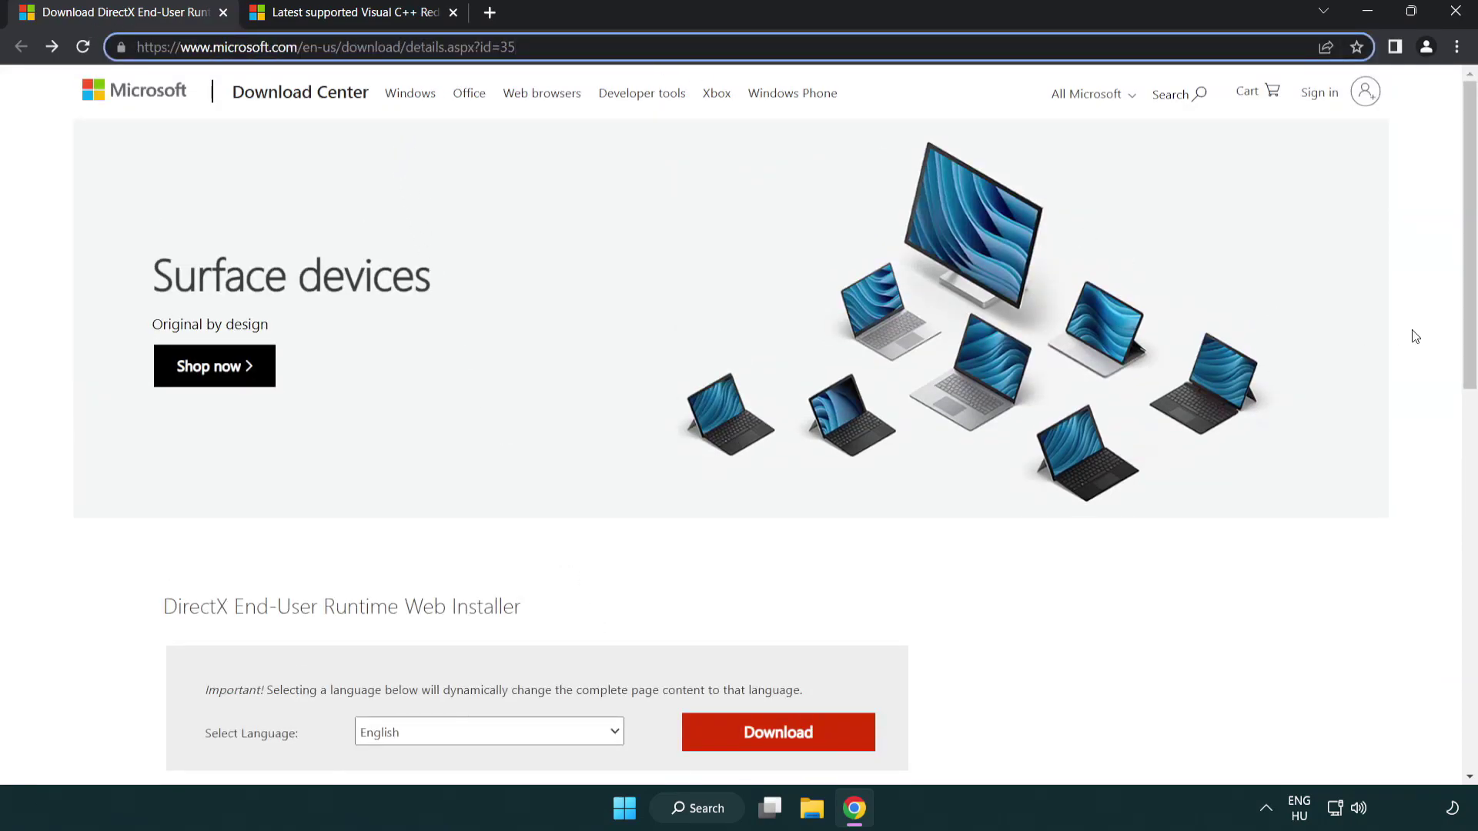
left_click(1417, 336)
left_click_drag(1460, 336, 1455, 432)
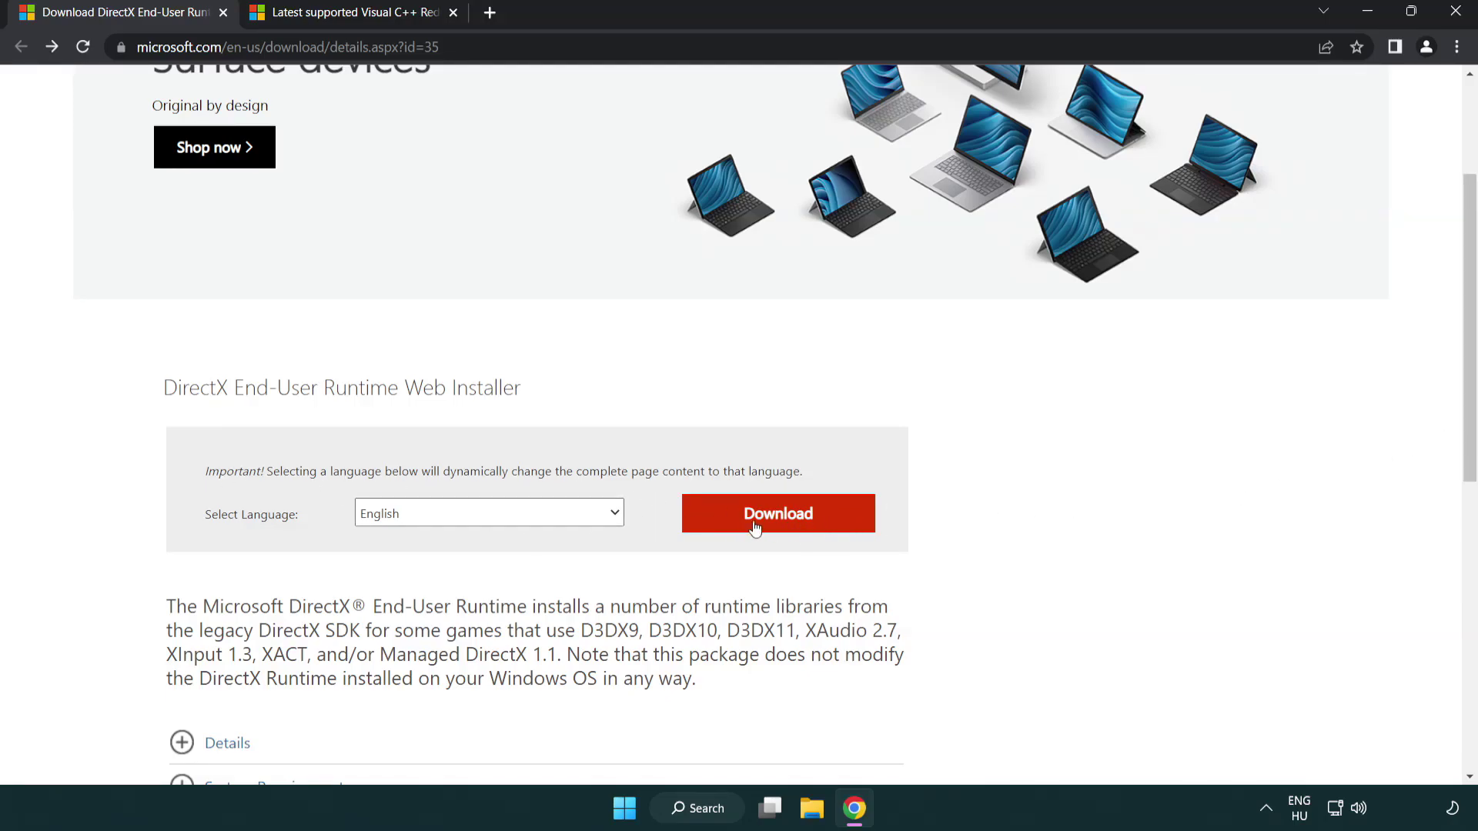
left_click(784, 529)
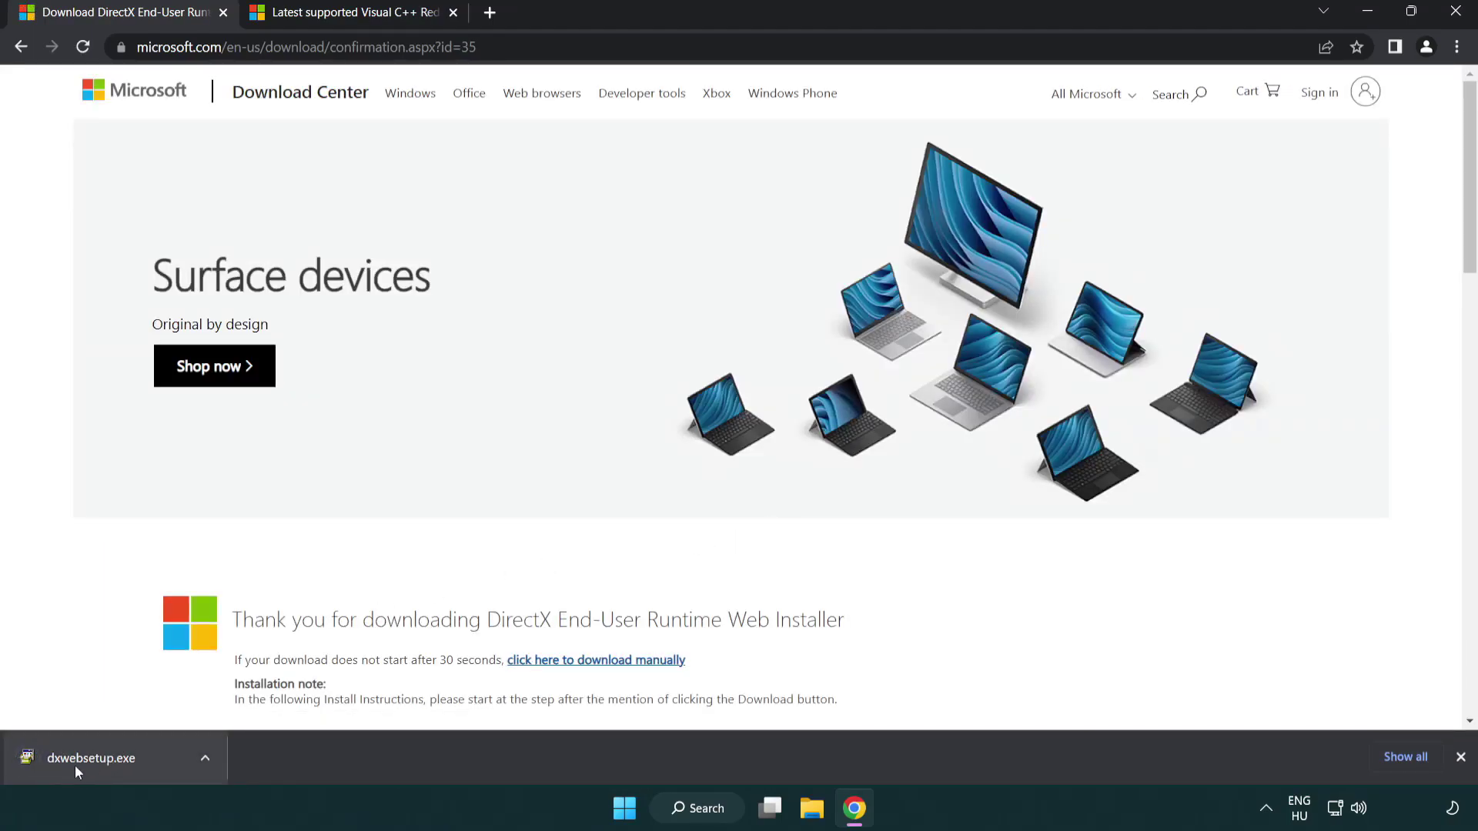
Run dxwebsetup.exe, accept the license, decline Bing Bar, and finish; DirectX is already current.
left_click(96, 761)
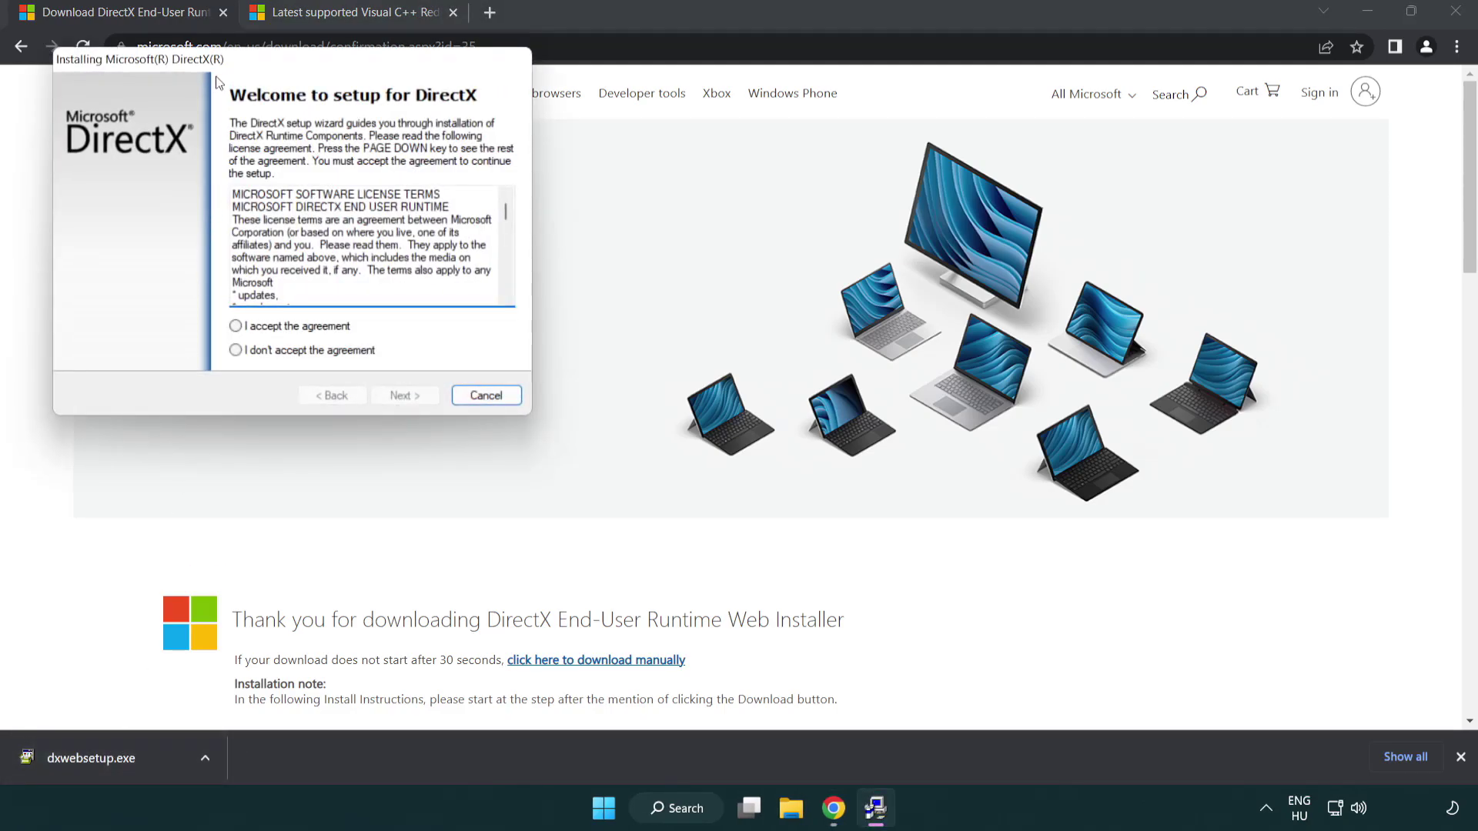
left_click_drag(218, 71, 653, 237)
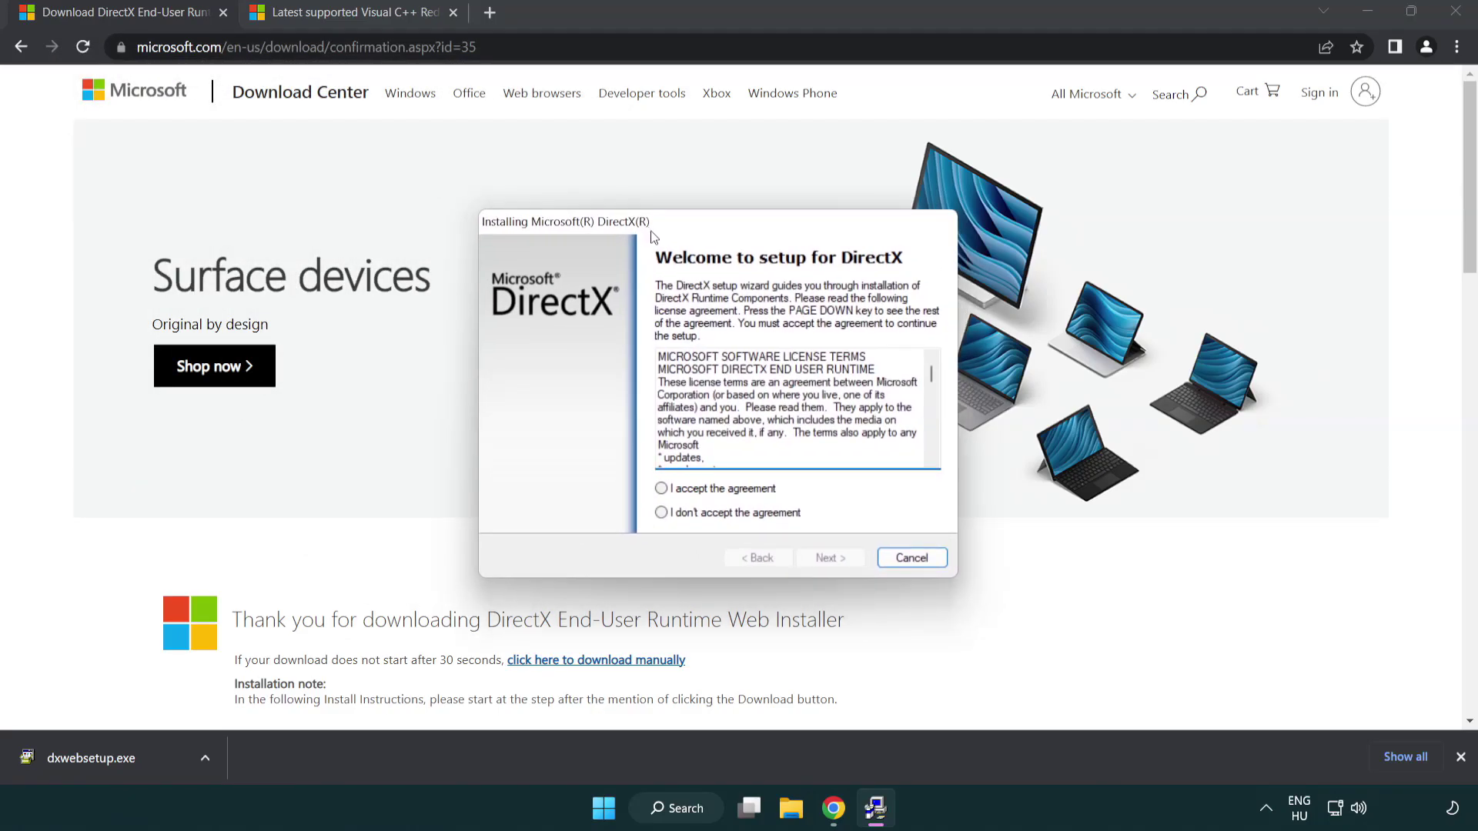
left_click_drag(932, 382, 930, 444)
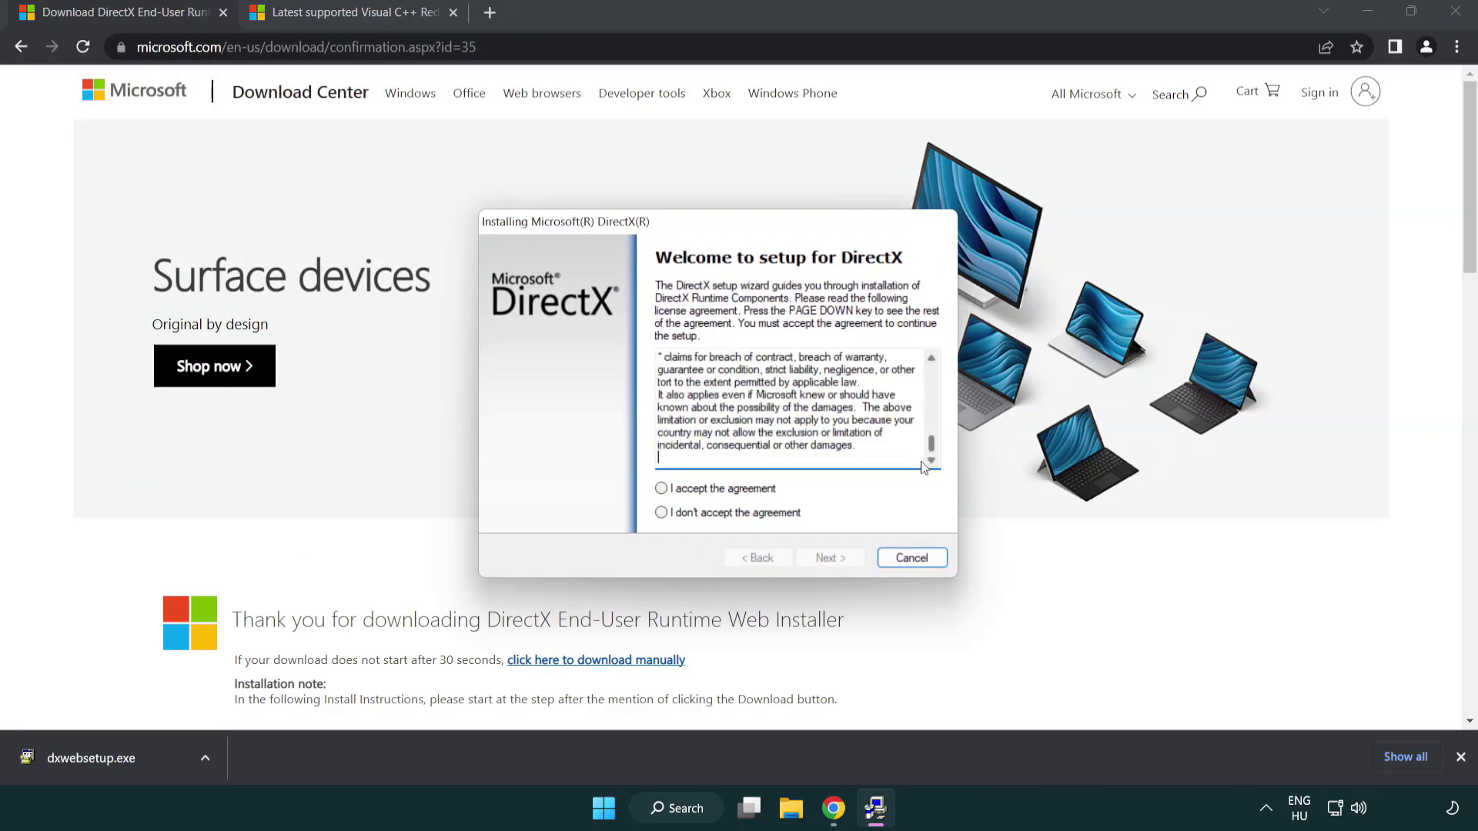
left_click(661, 490)
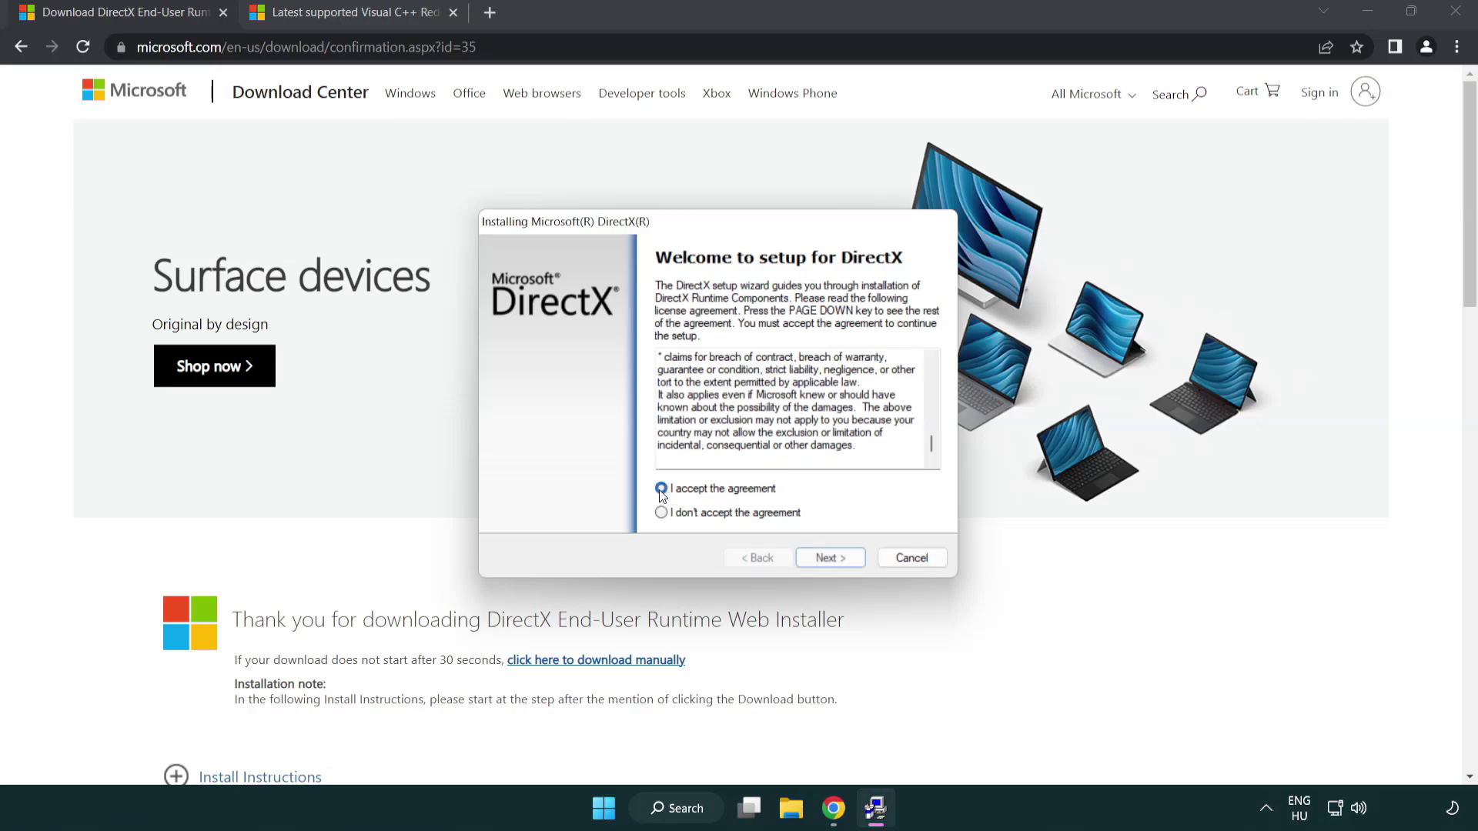
left_click(832, 560)
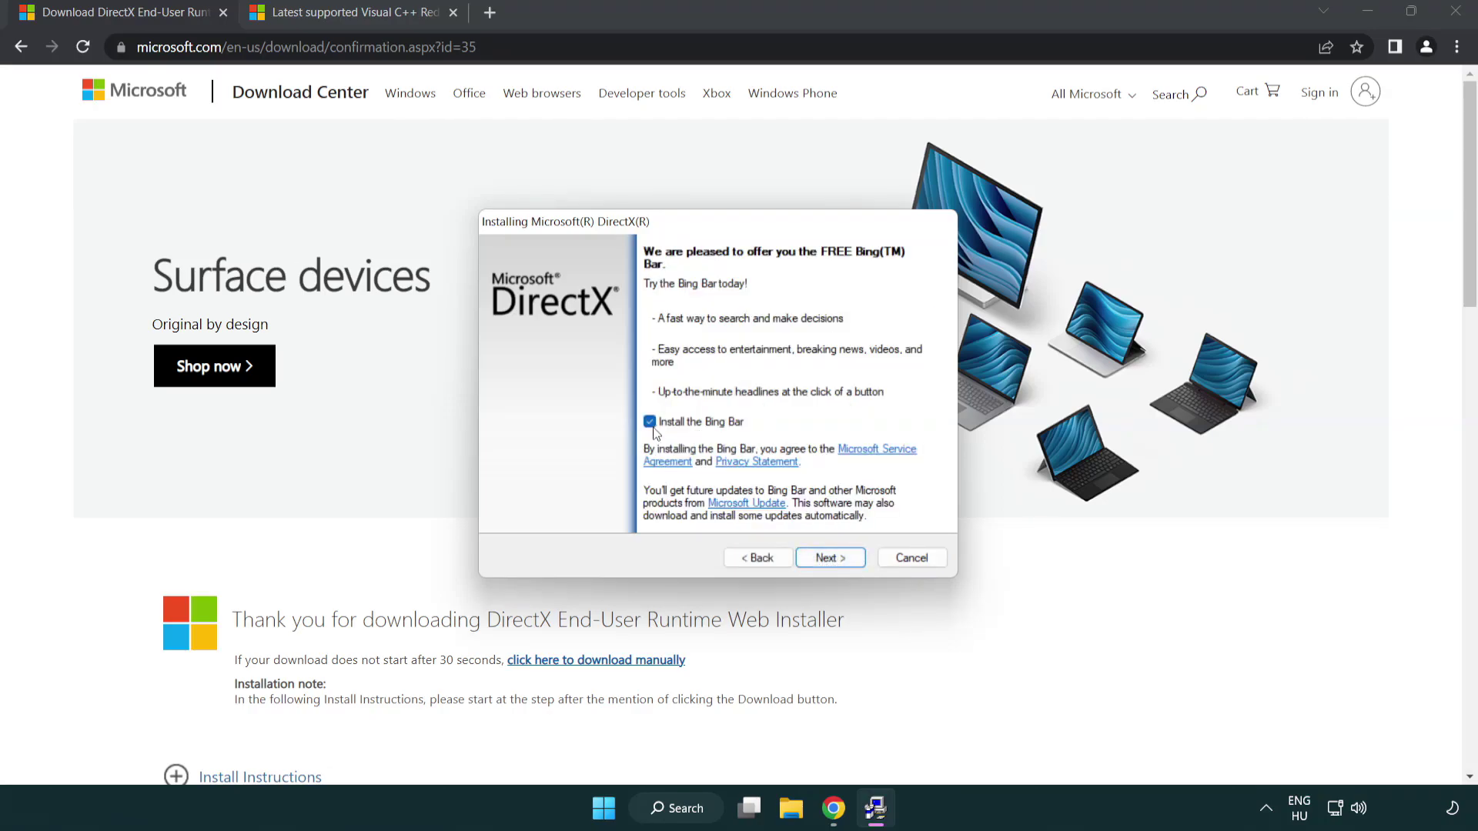
left_click(838, 560)
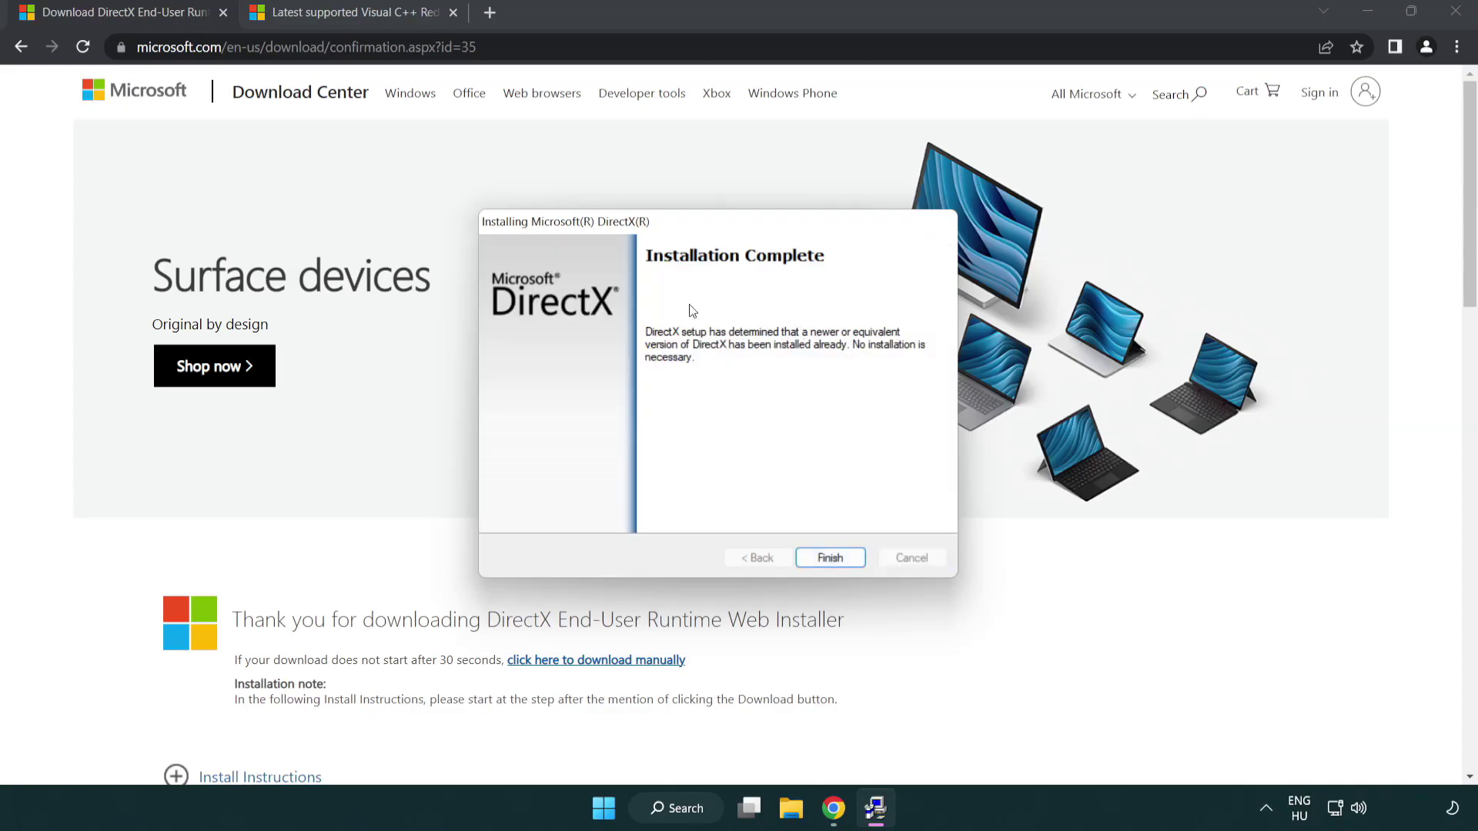
left_click(830, 556)
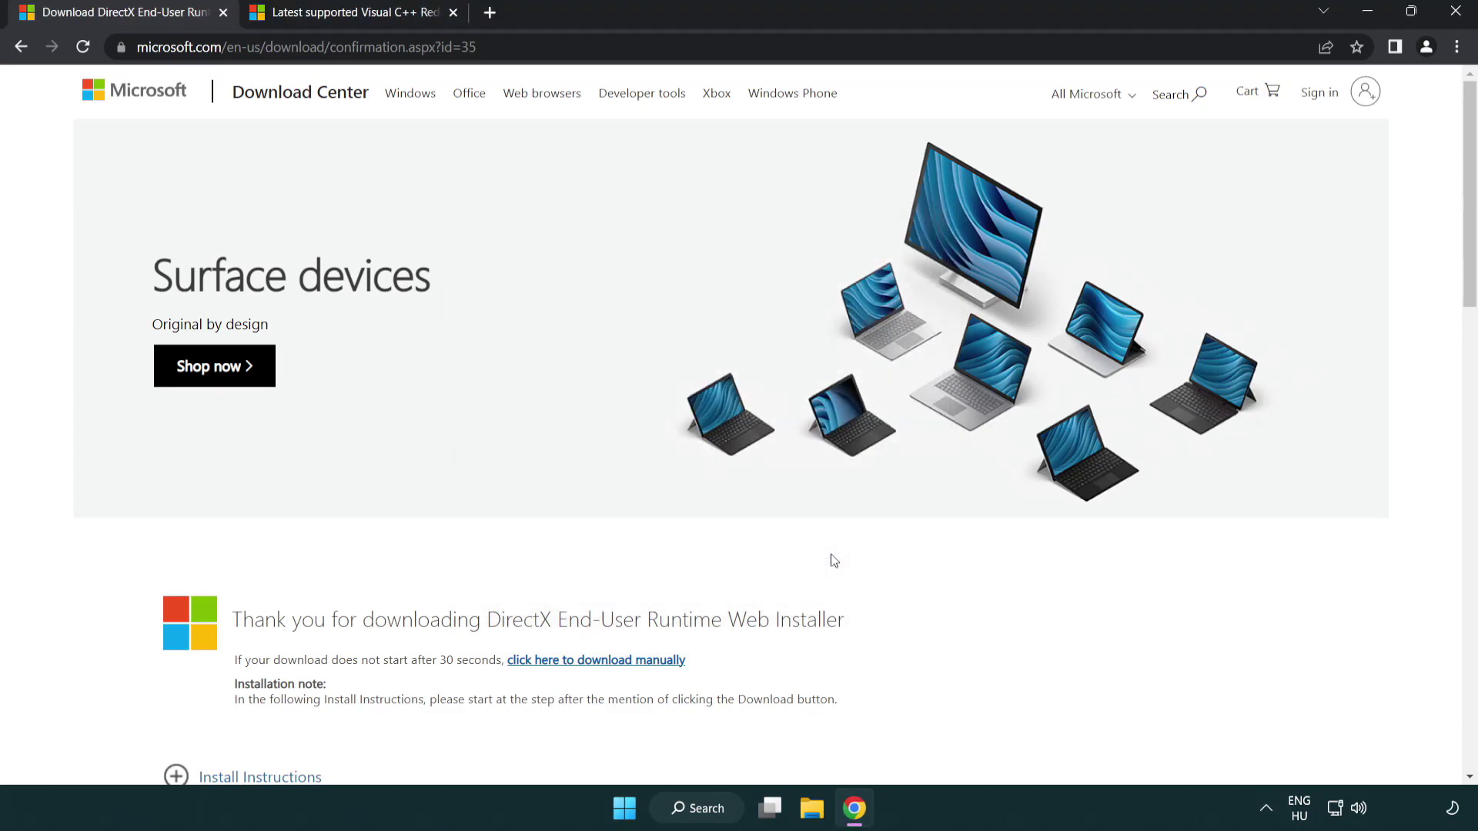
Close the DirectX tab and download VC_redist.arm64.exe, VC_redist.x86.exe and VC_redist.x64.exe.
left_click(223, 13)
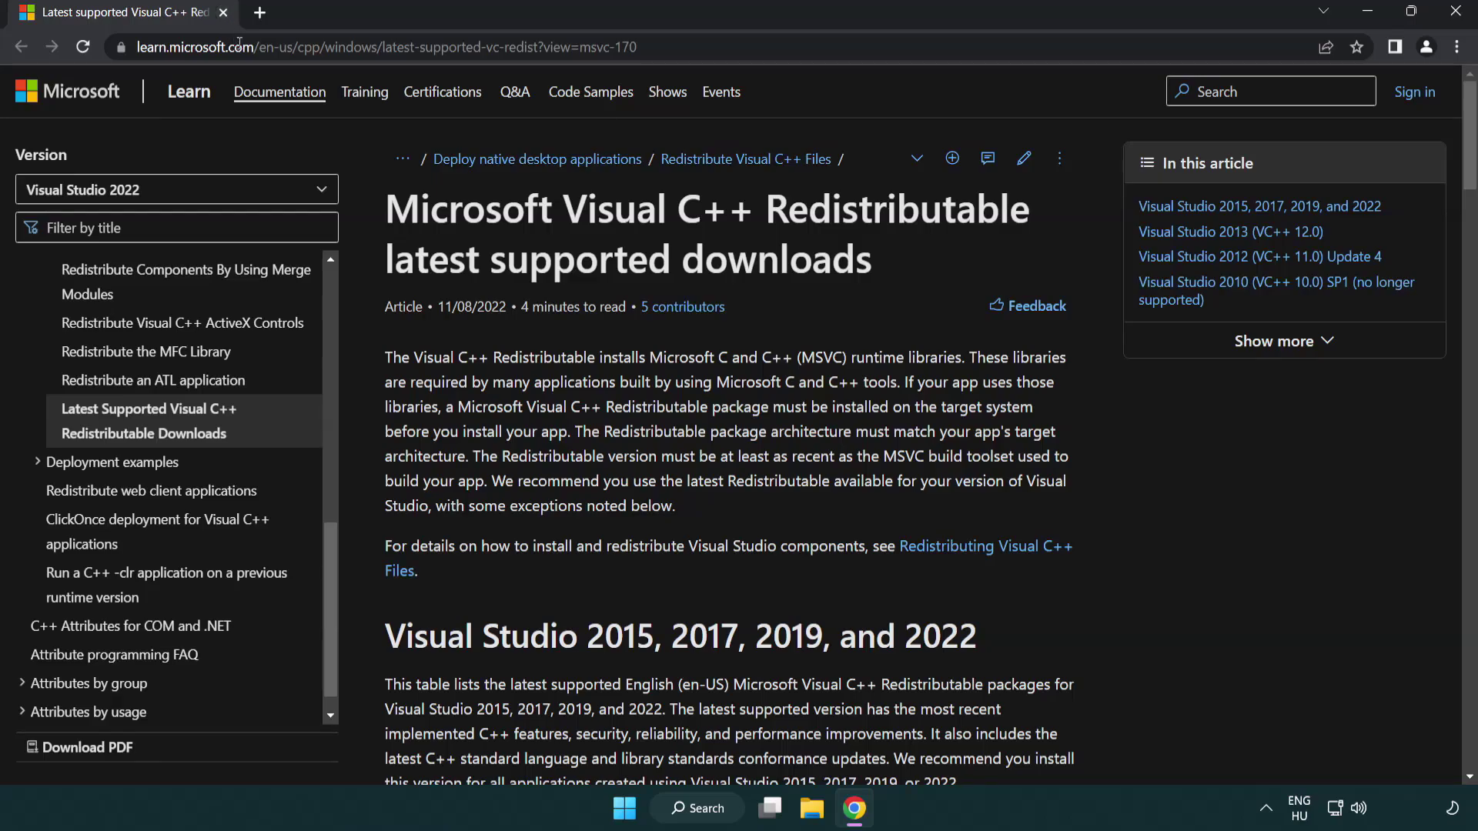
left_click_drag(683, 48, 263, 42)
left_click(789, 53)
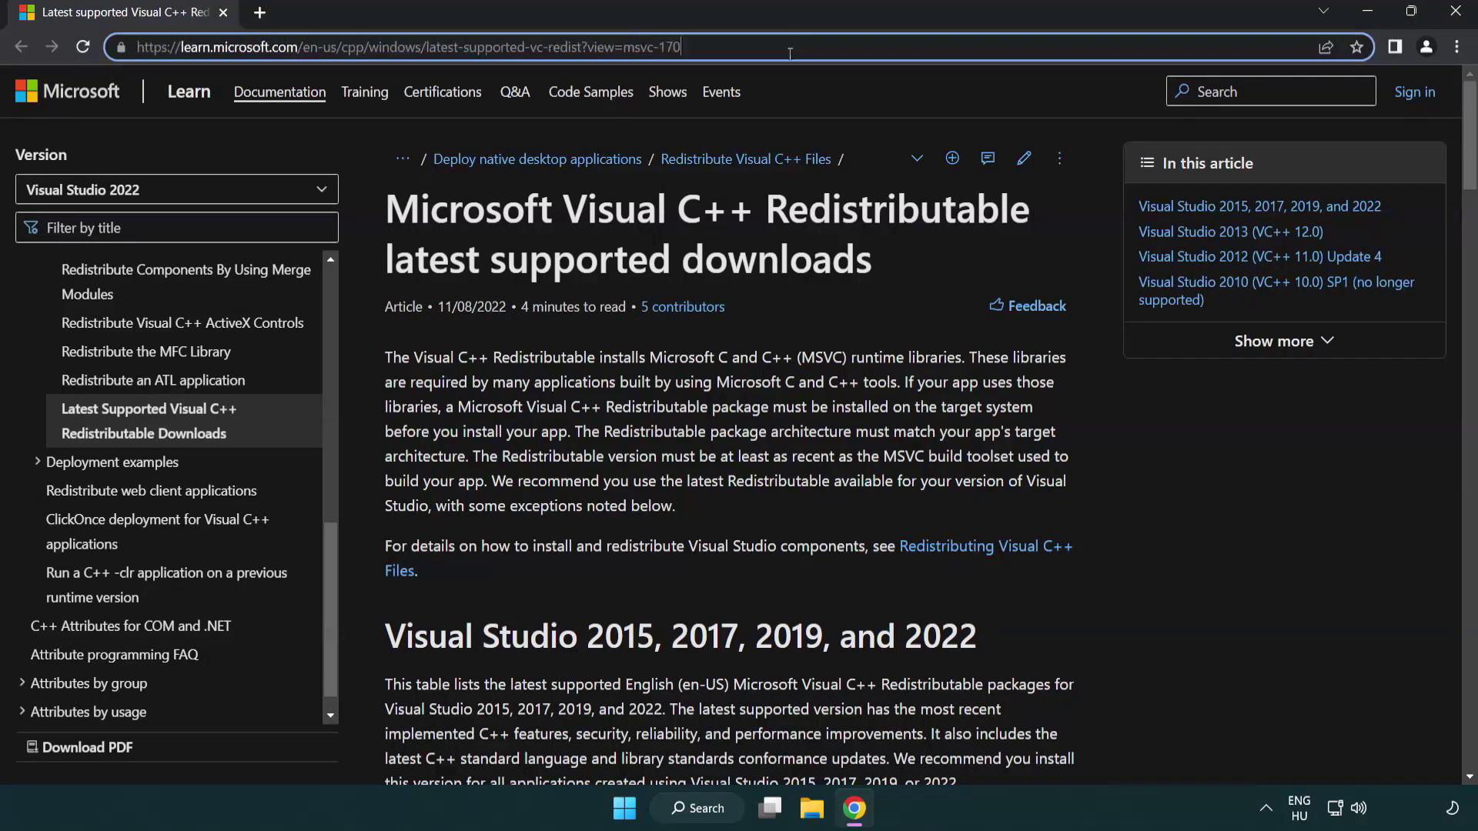
left_click(761, 252)
scroll(760, 253, "down", 6)
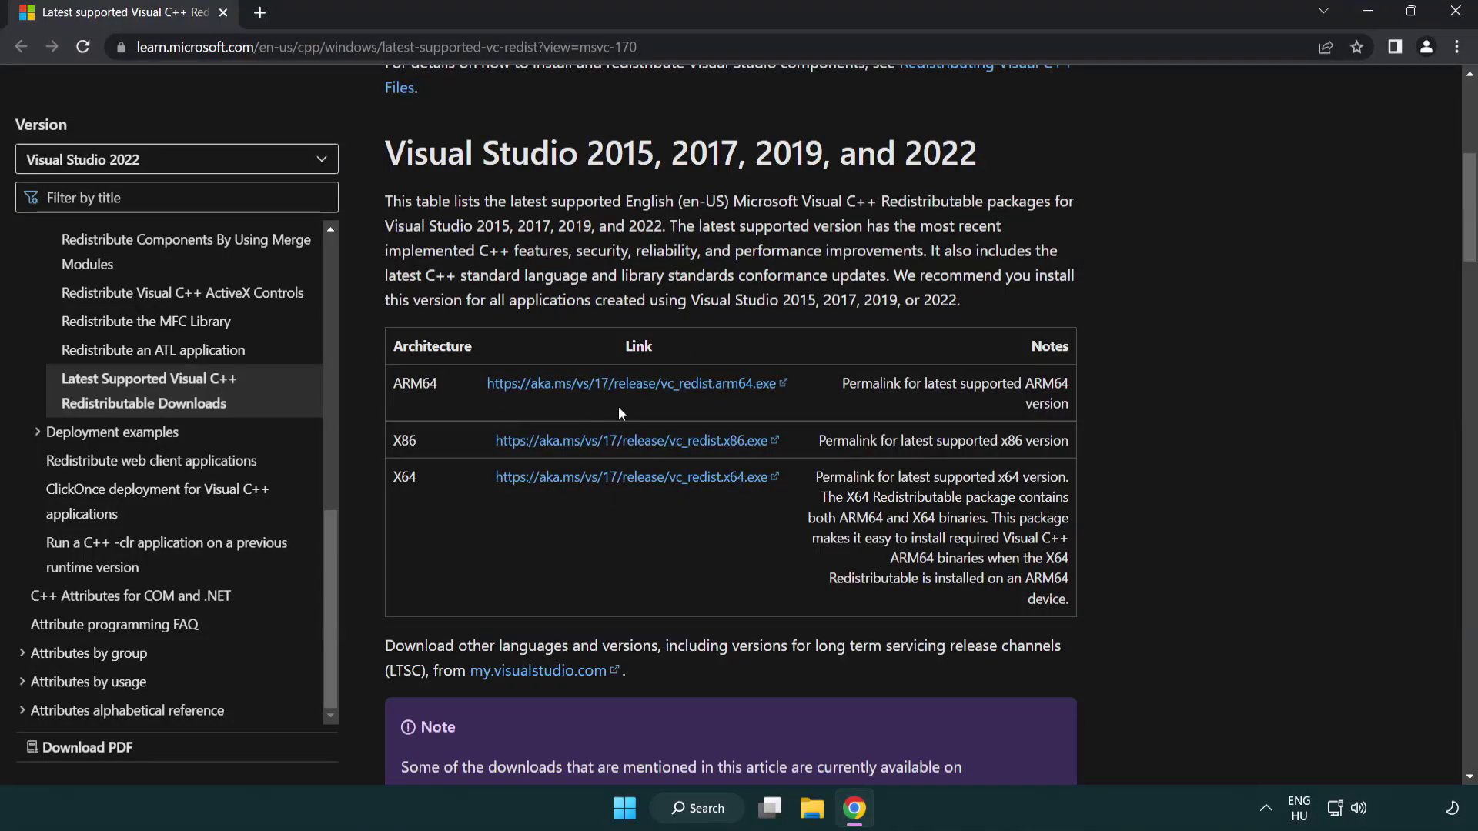
left_click(599, 390)
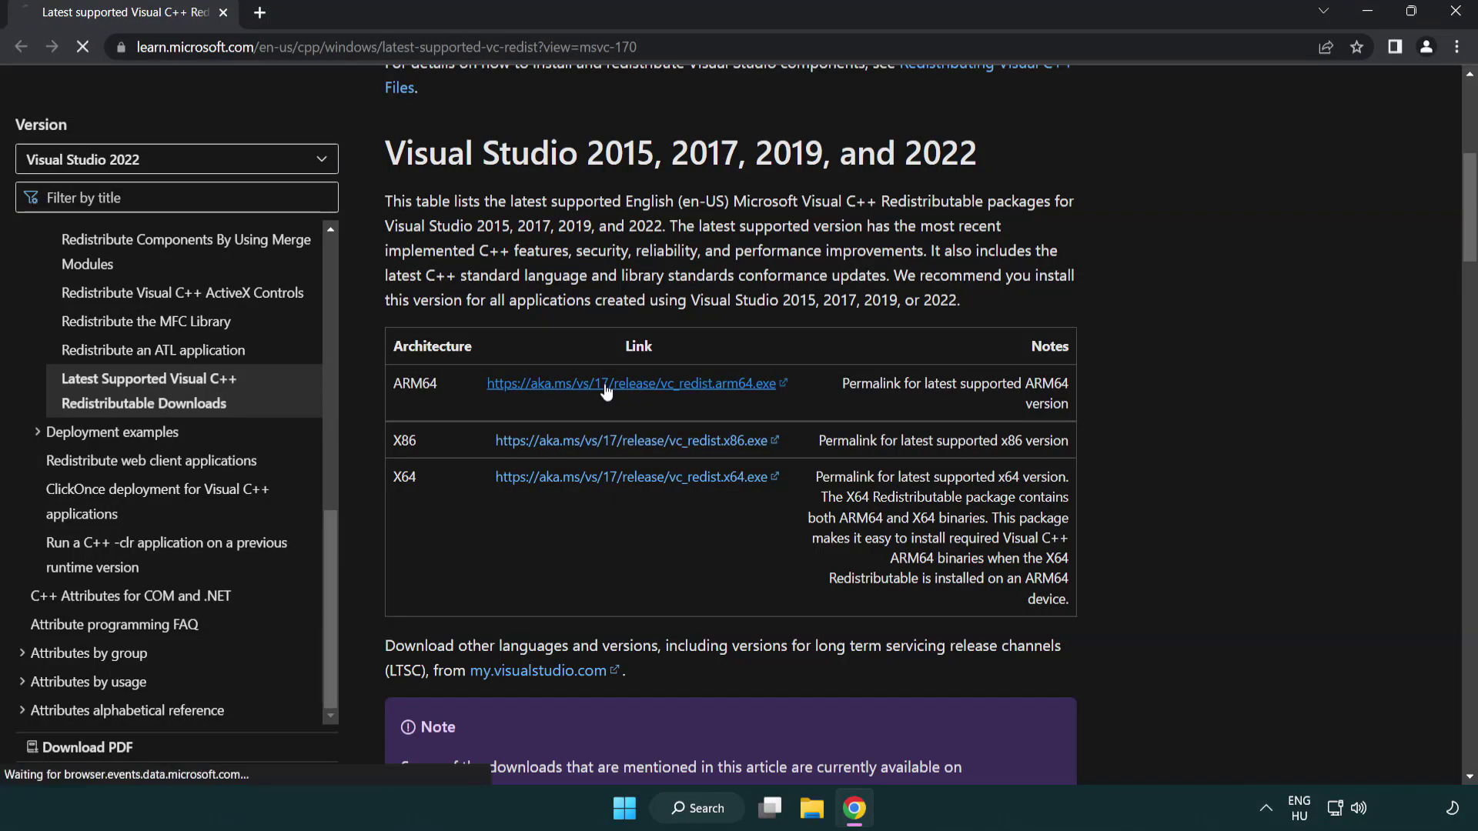
left_click(616, 441)
left_click(616, 477)
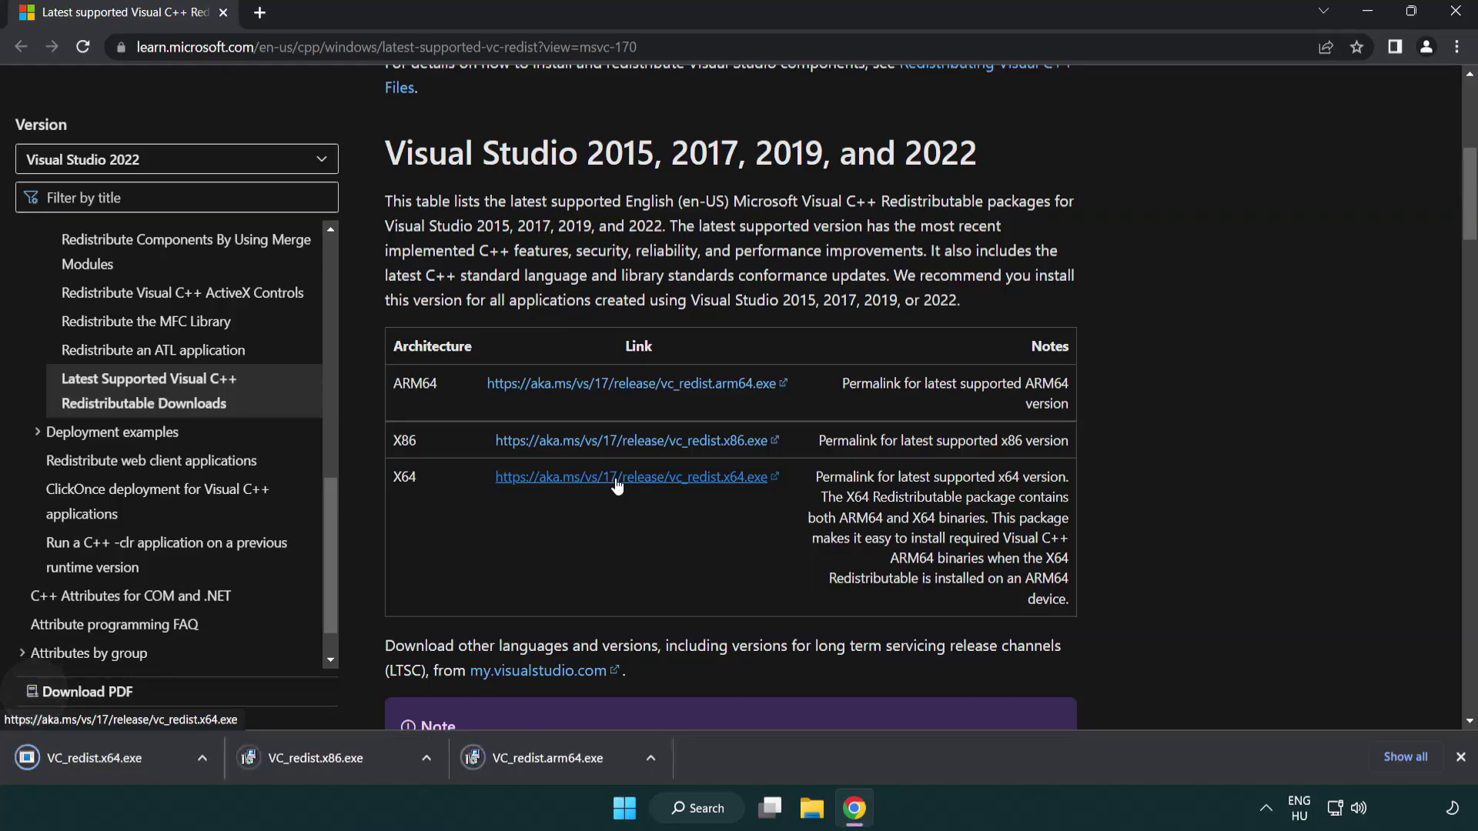
Try installing the ARM64 redistributable, which fails as unsupported on this processor.
left_click(565, 769)
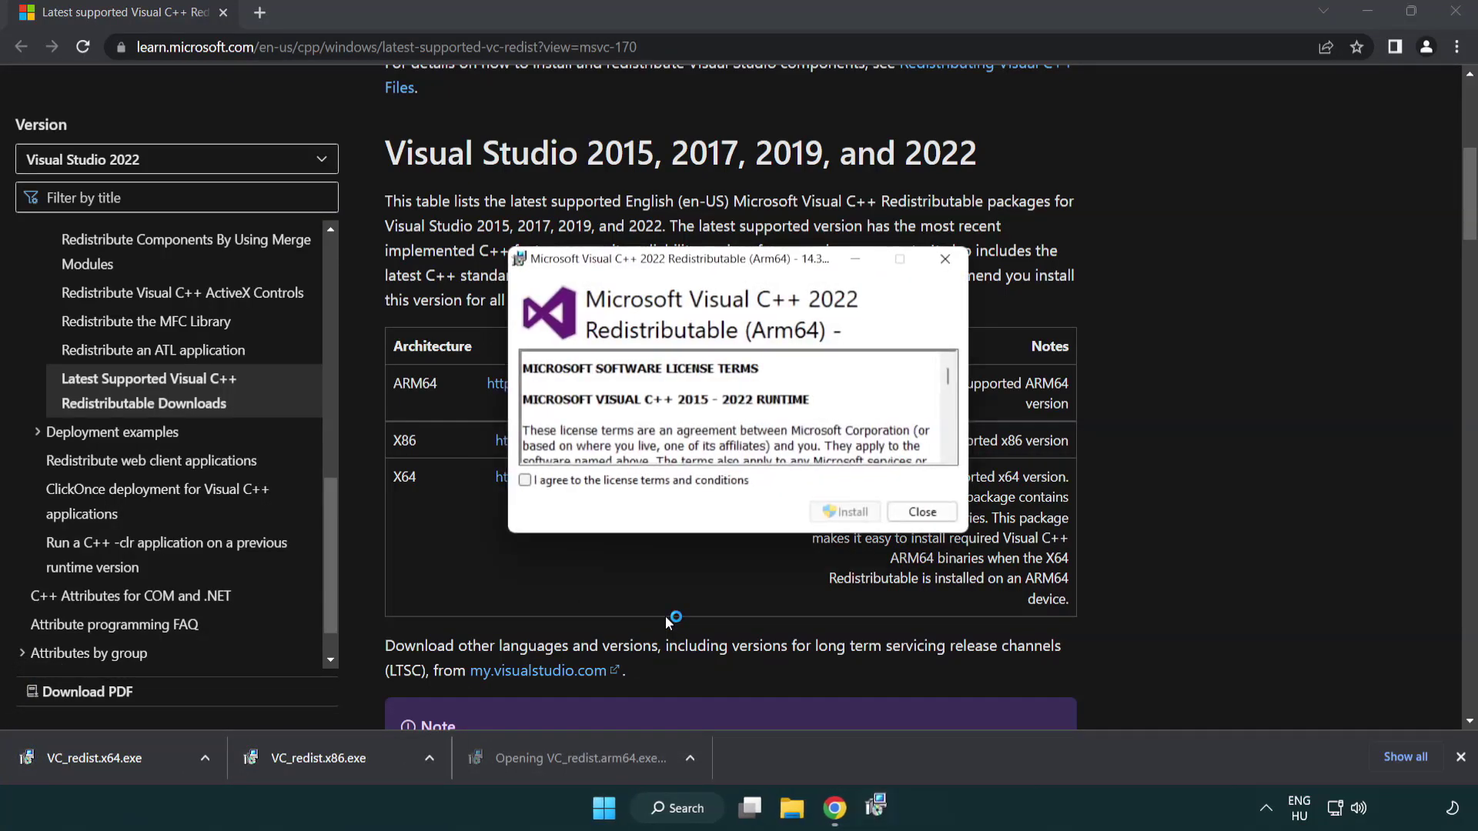
left_click_drag(947, 369, 952, 445)
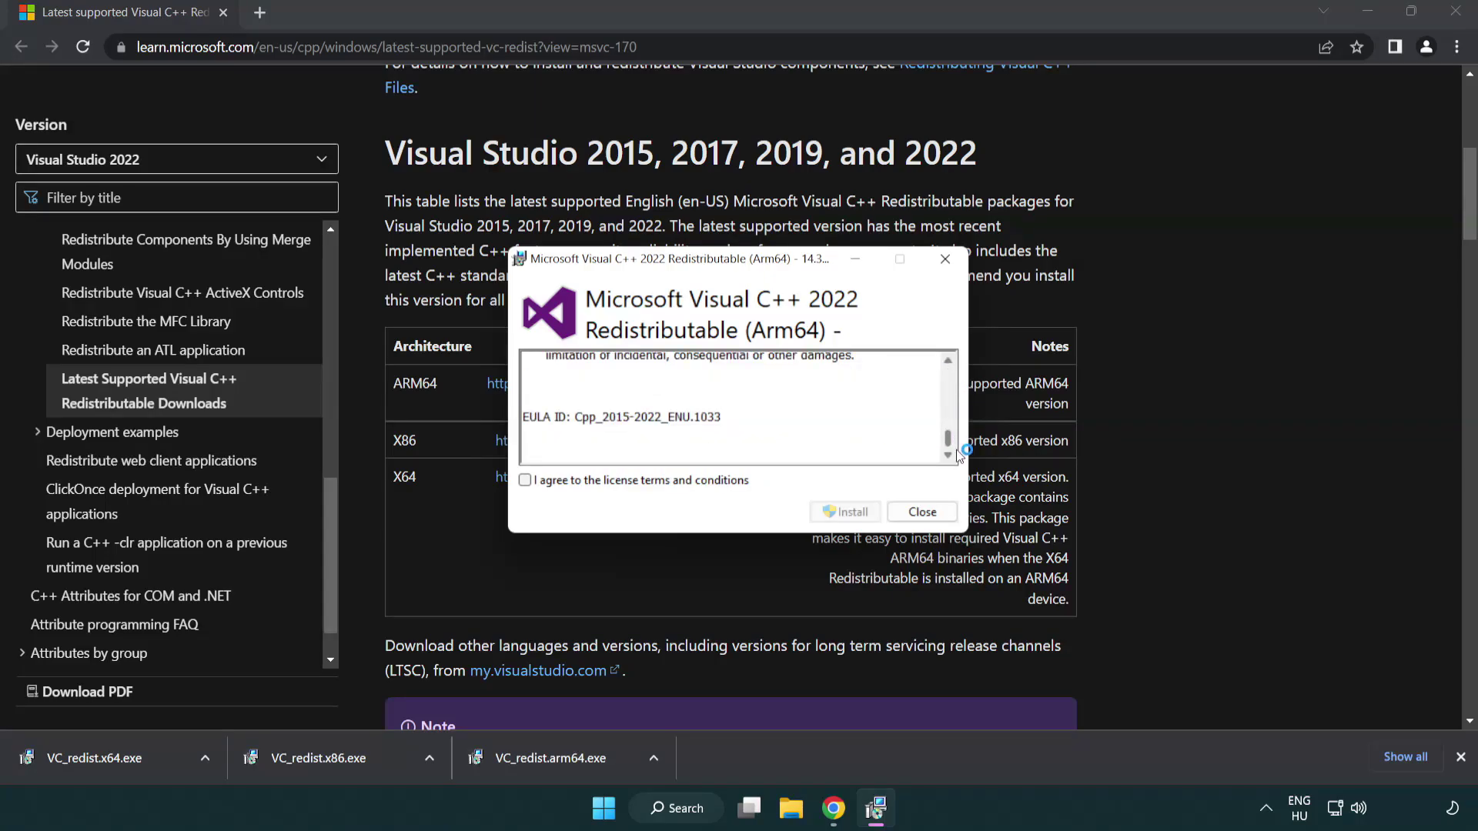
left_click(527, 480)
left_click(824, 511)
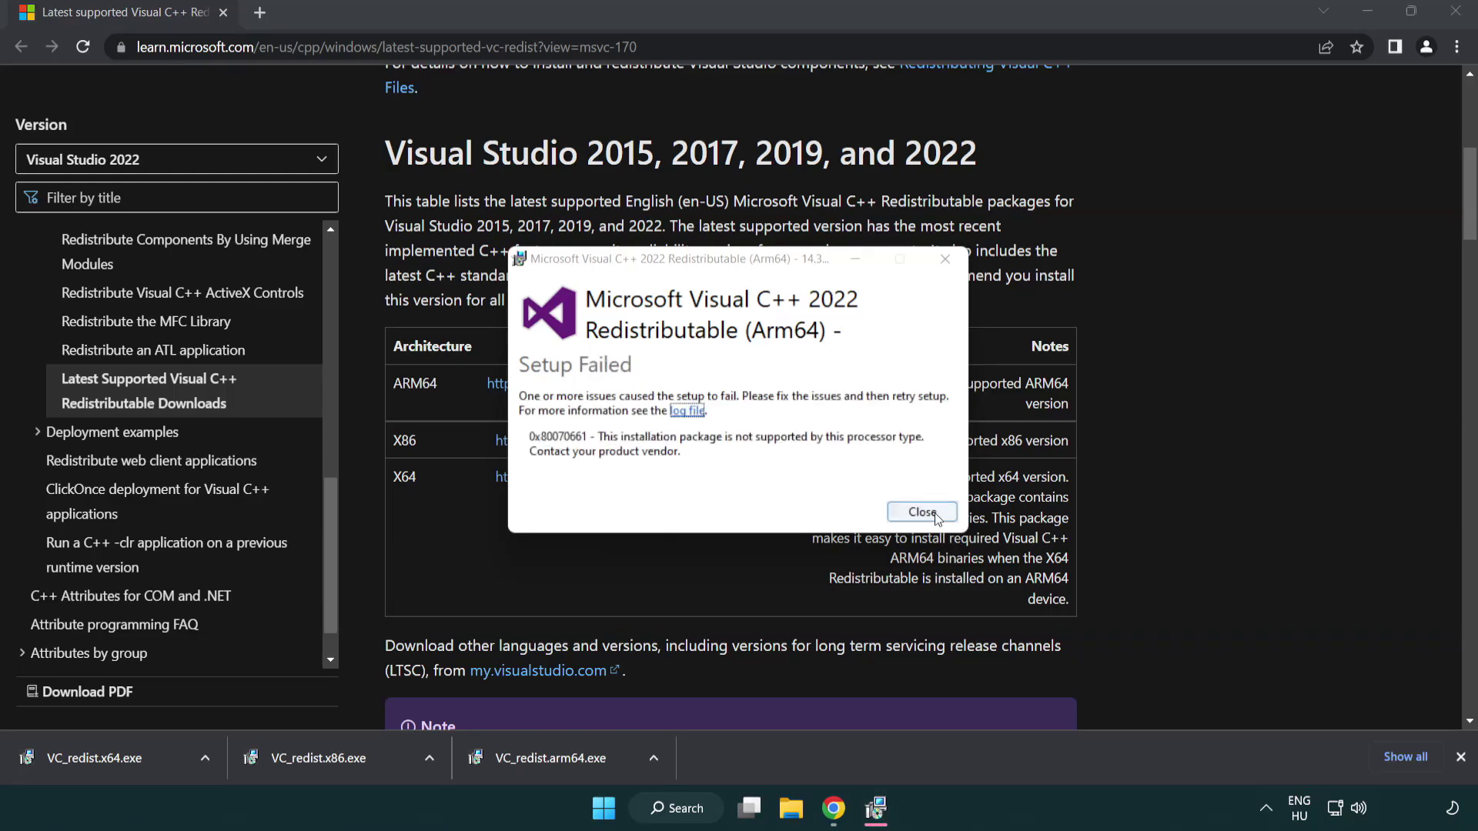
left_click(922, 512)
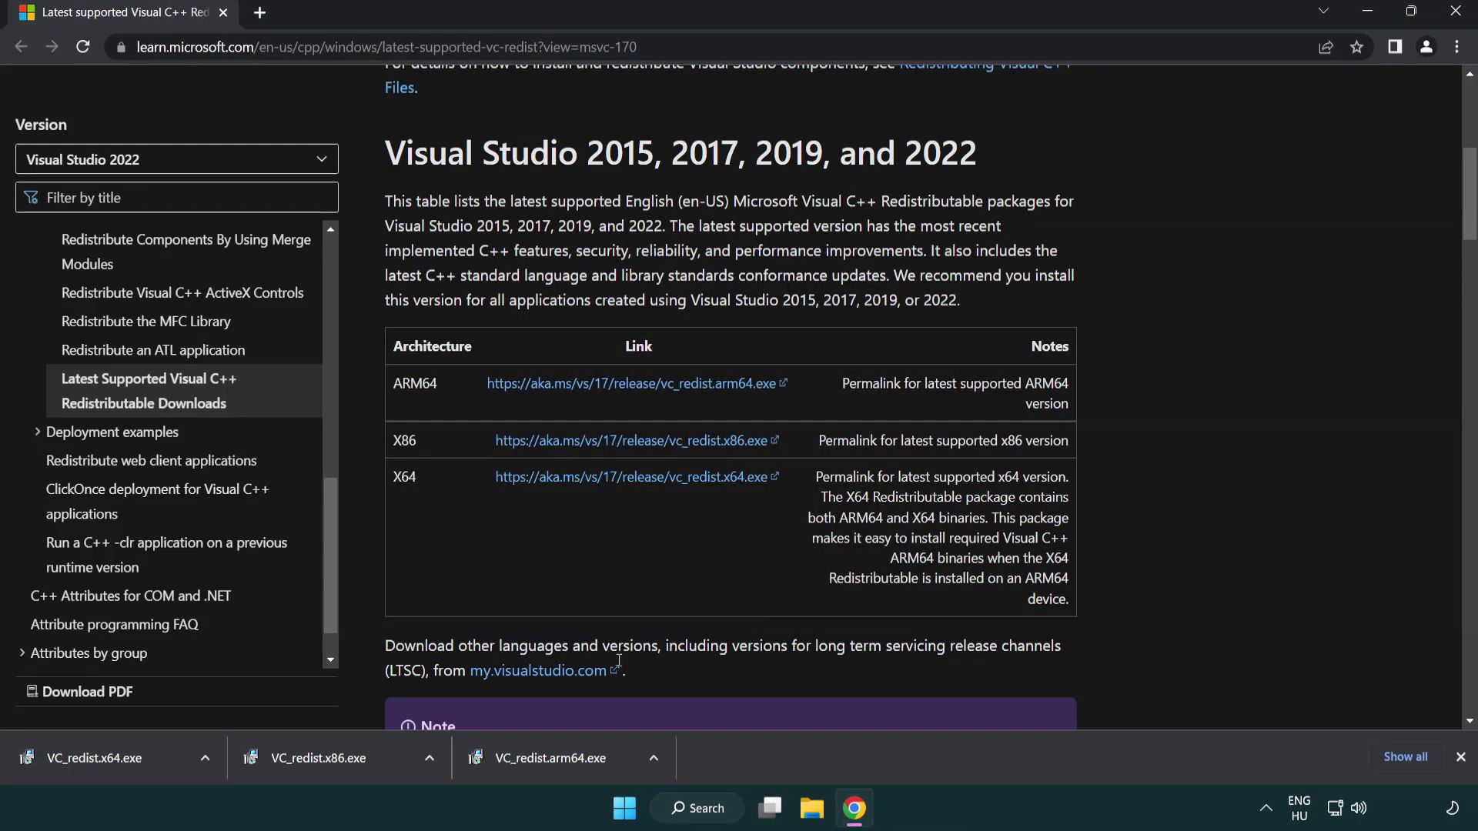
Install the x86 and x64 Visual C++ 2015-2022 redistributables, closing each success dialog.
left_click(330, 766)
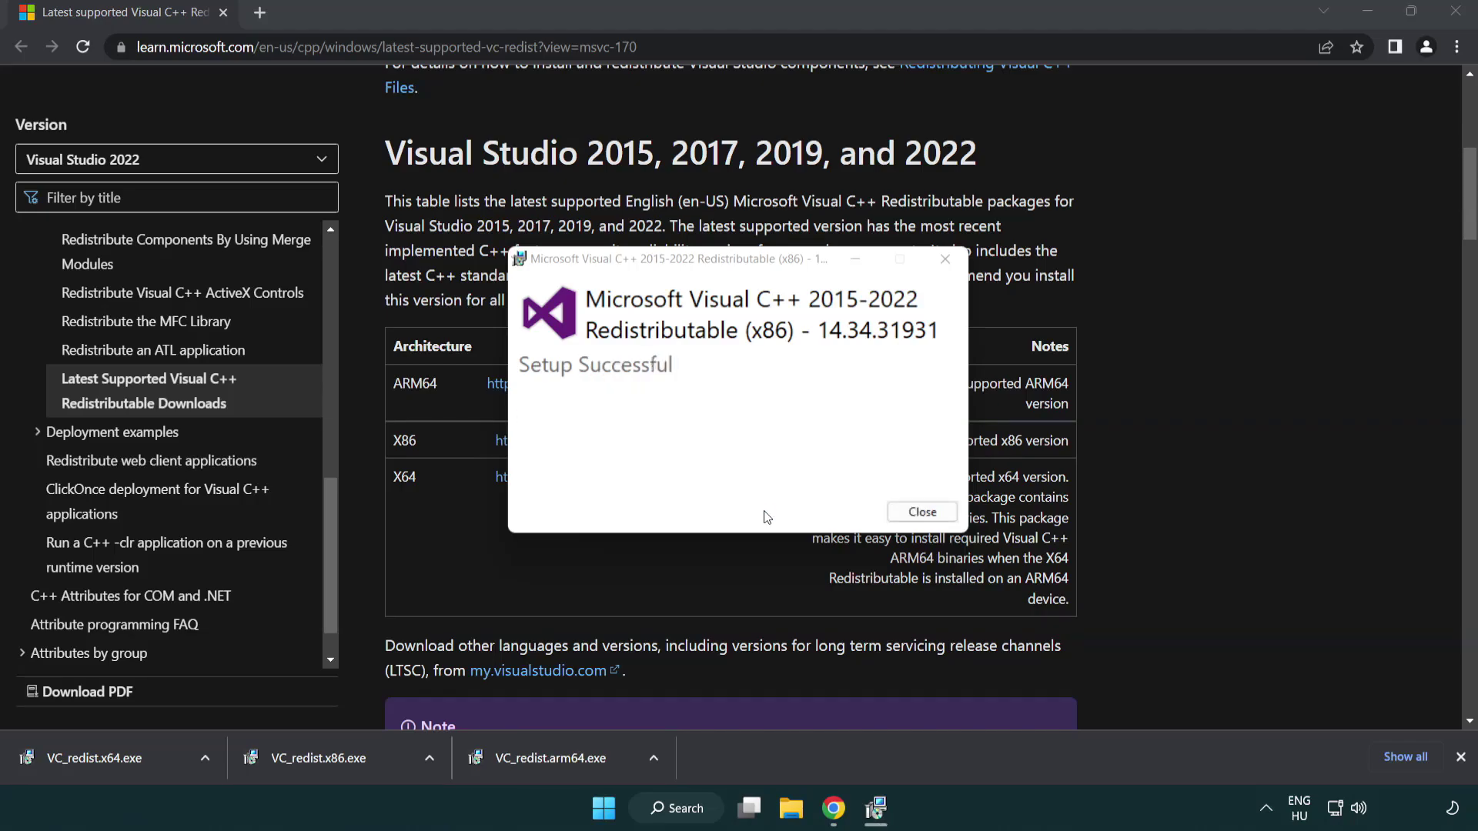
left_click(922, 513)
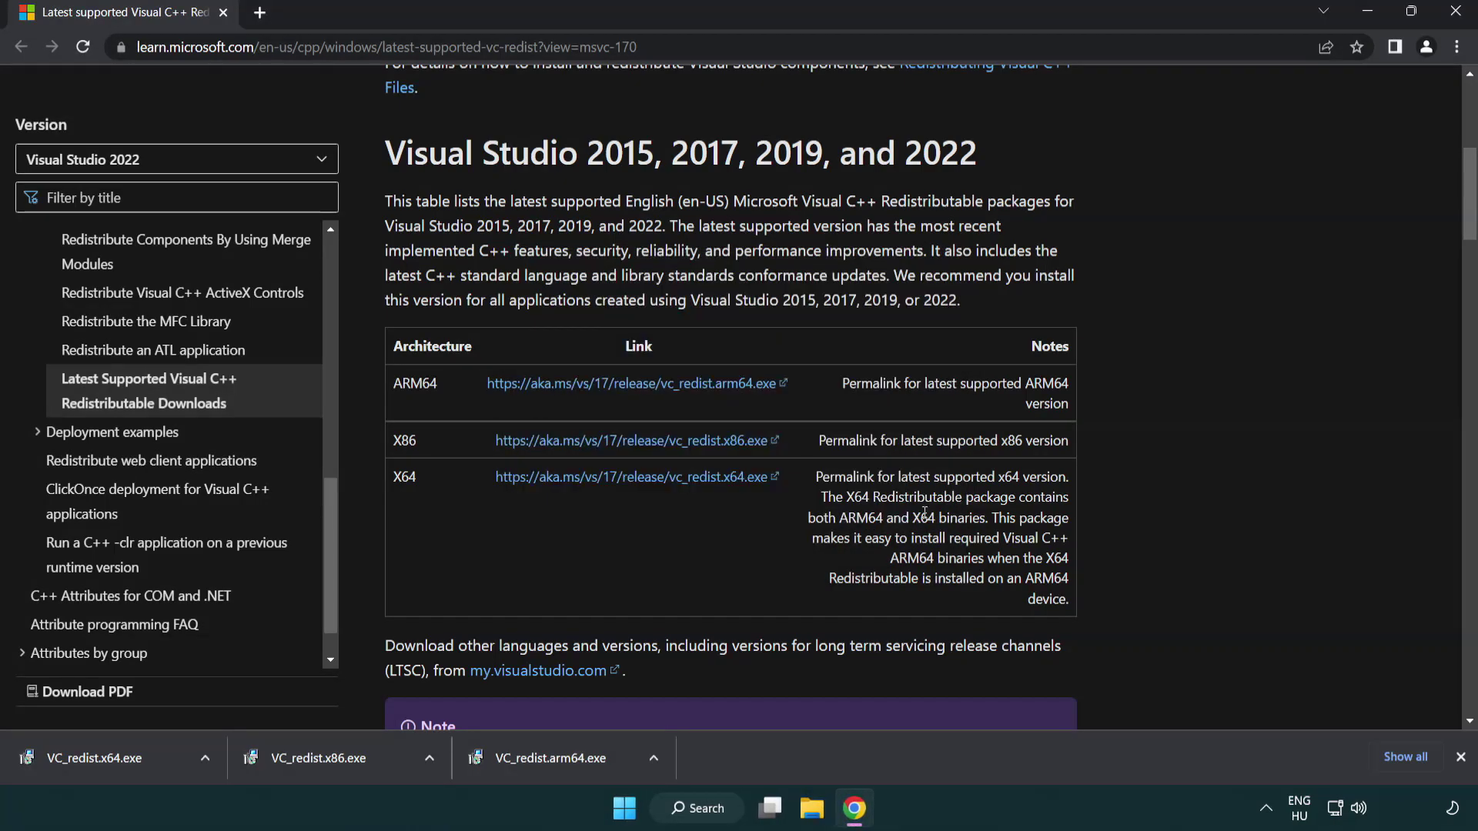
left_click(111, 755)
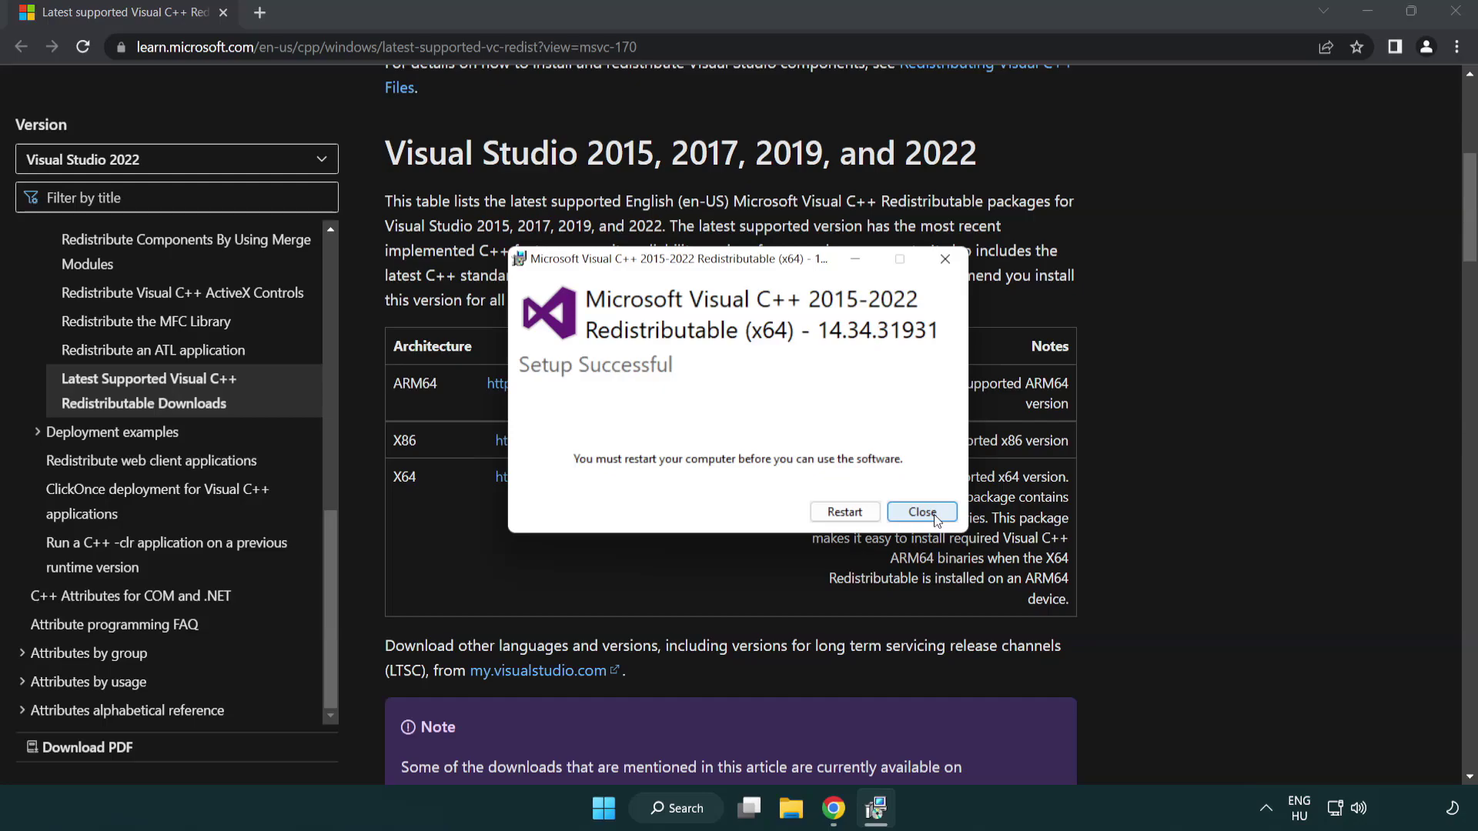
left_click(934, 514)
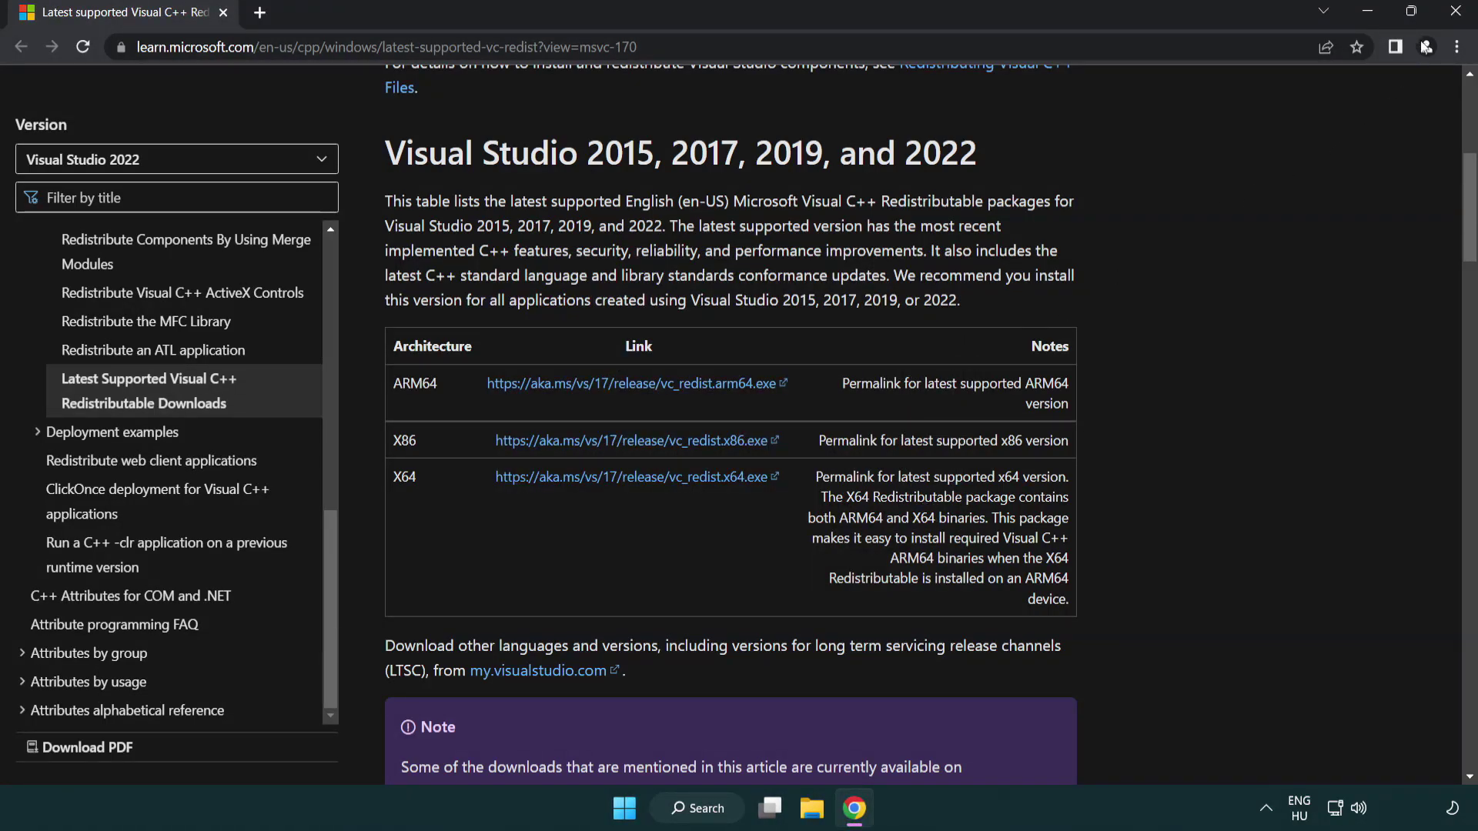
Close Chrome, search for 'cmd', and bring up Command Prompt's Run as administrator option.
left_click(1456, 14)
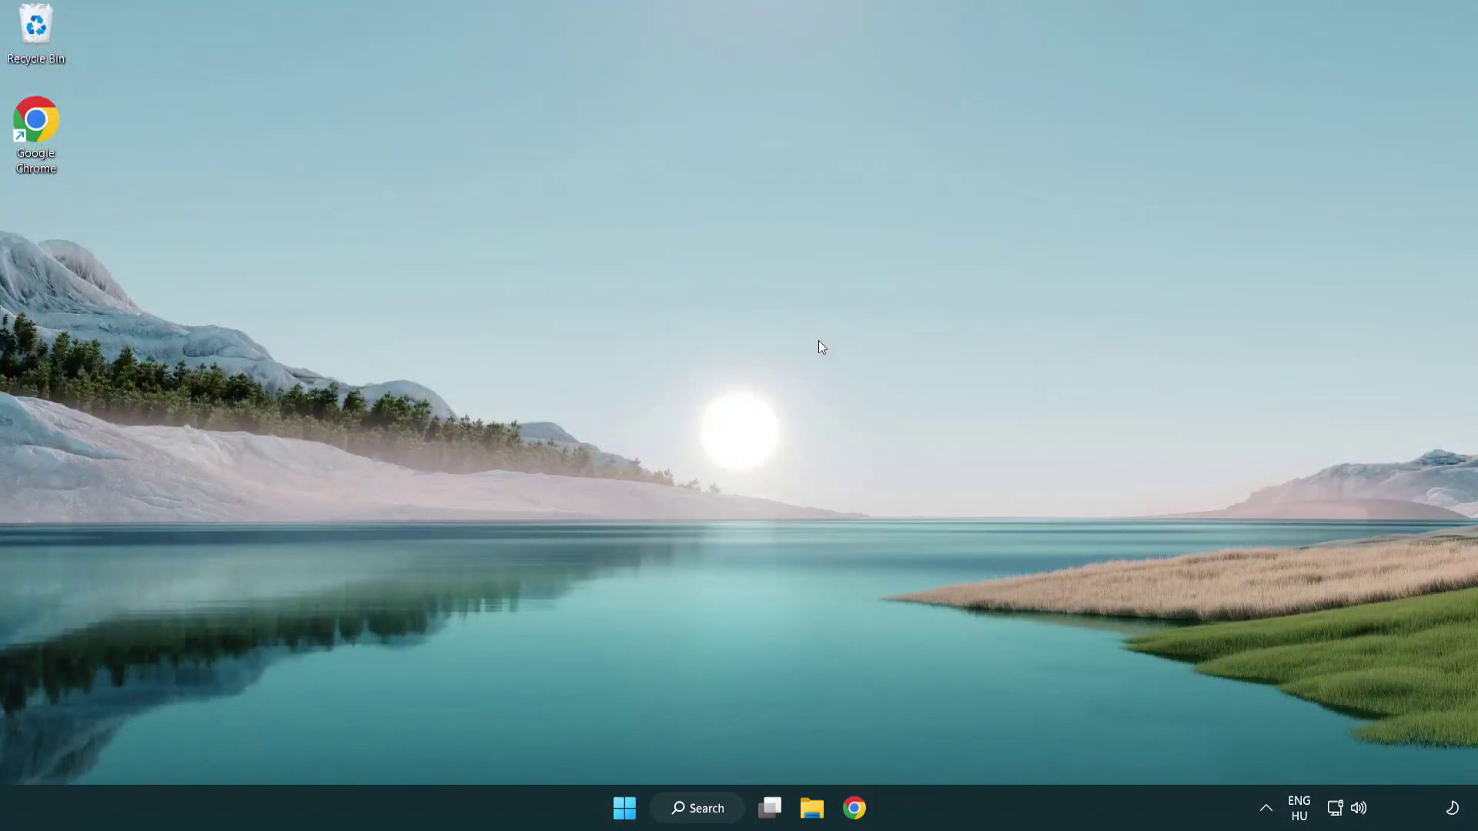
left_click(689, 809)
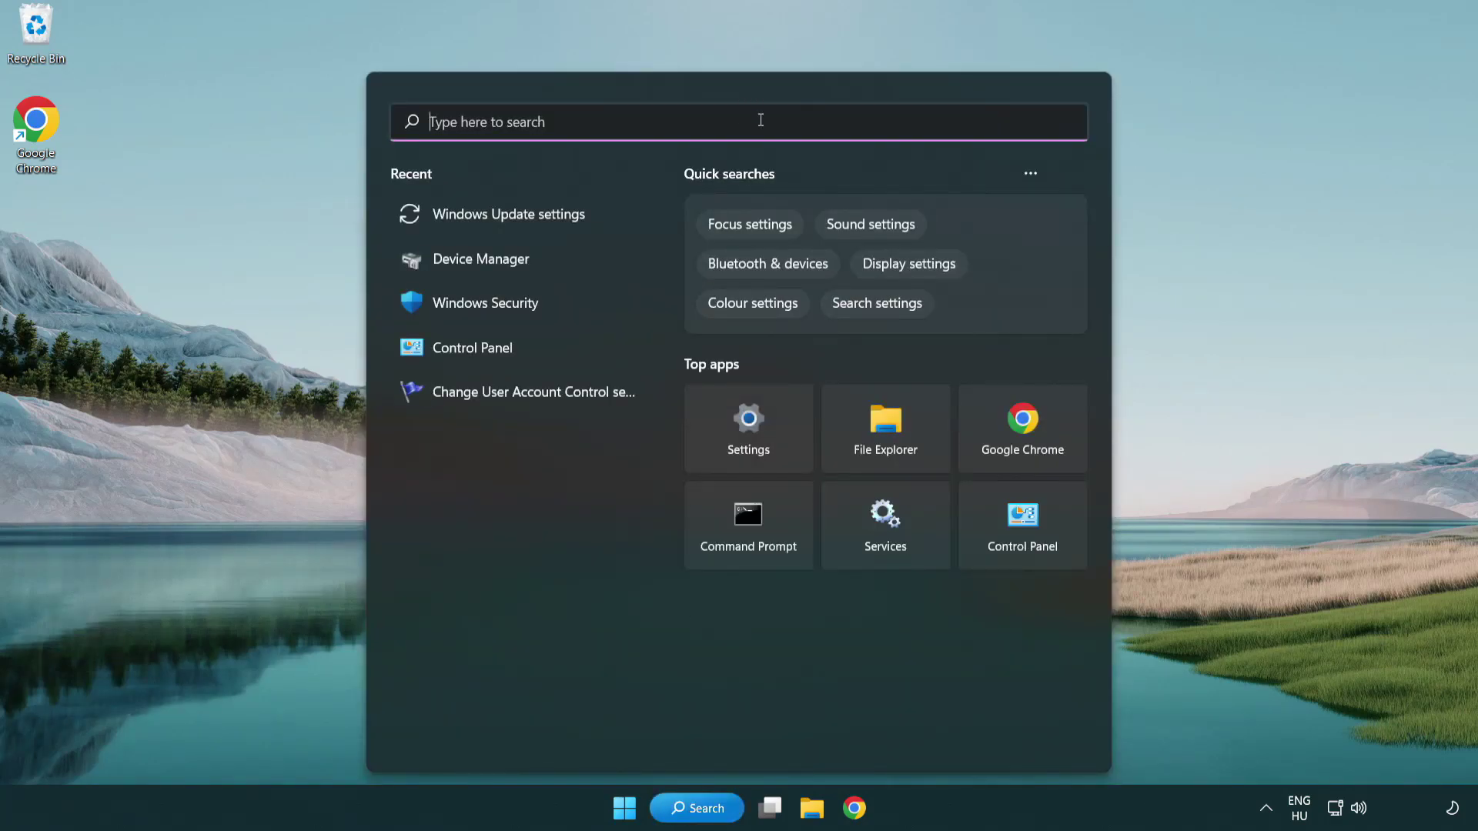
type("cmd")
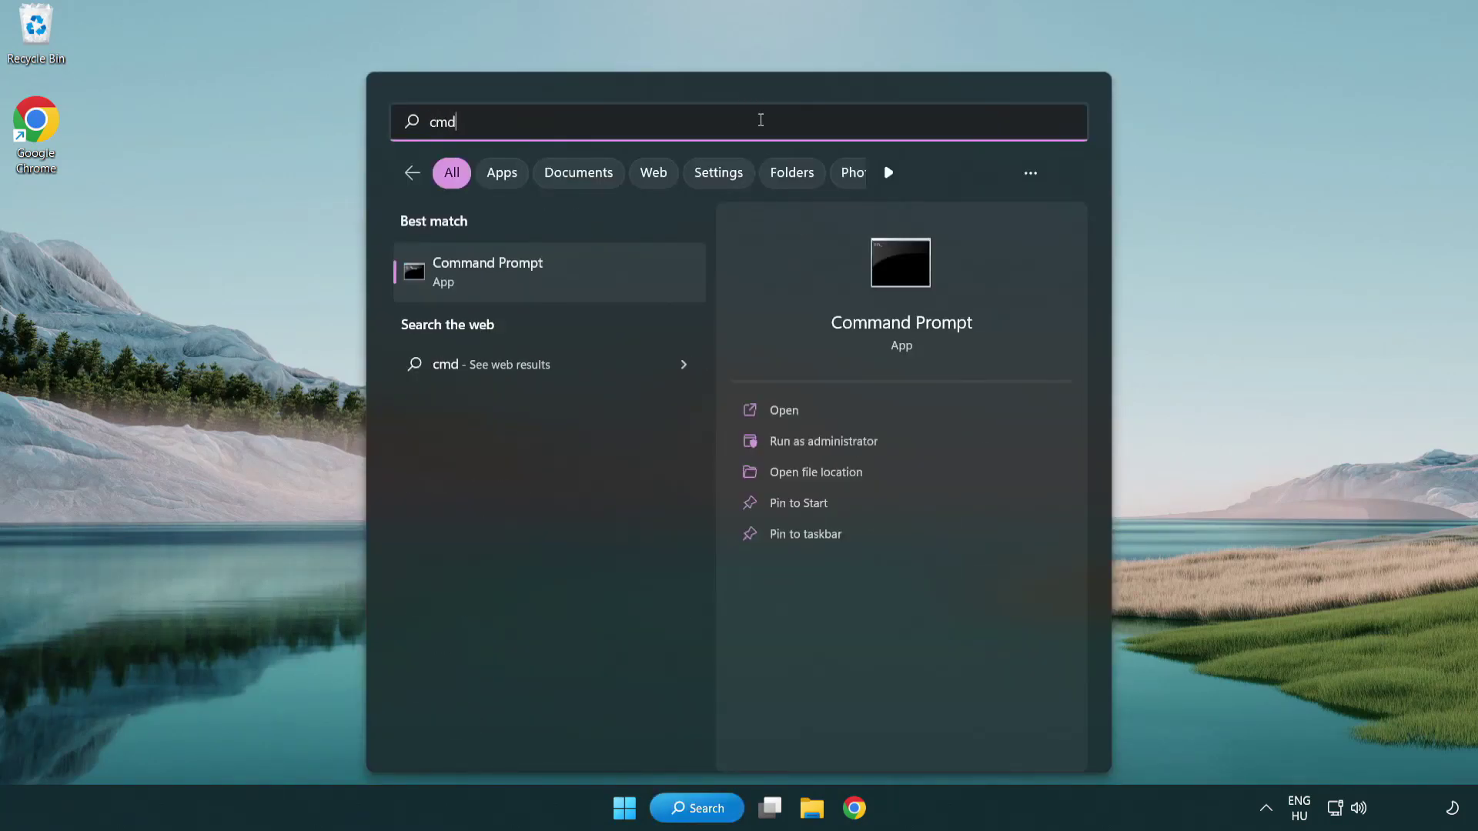
right_click(570, 290)
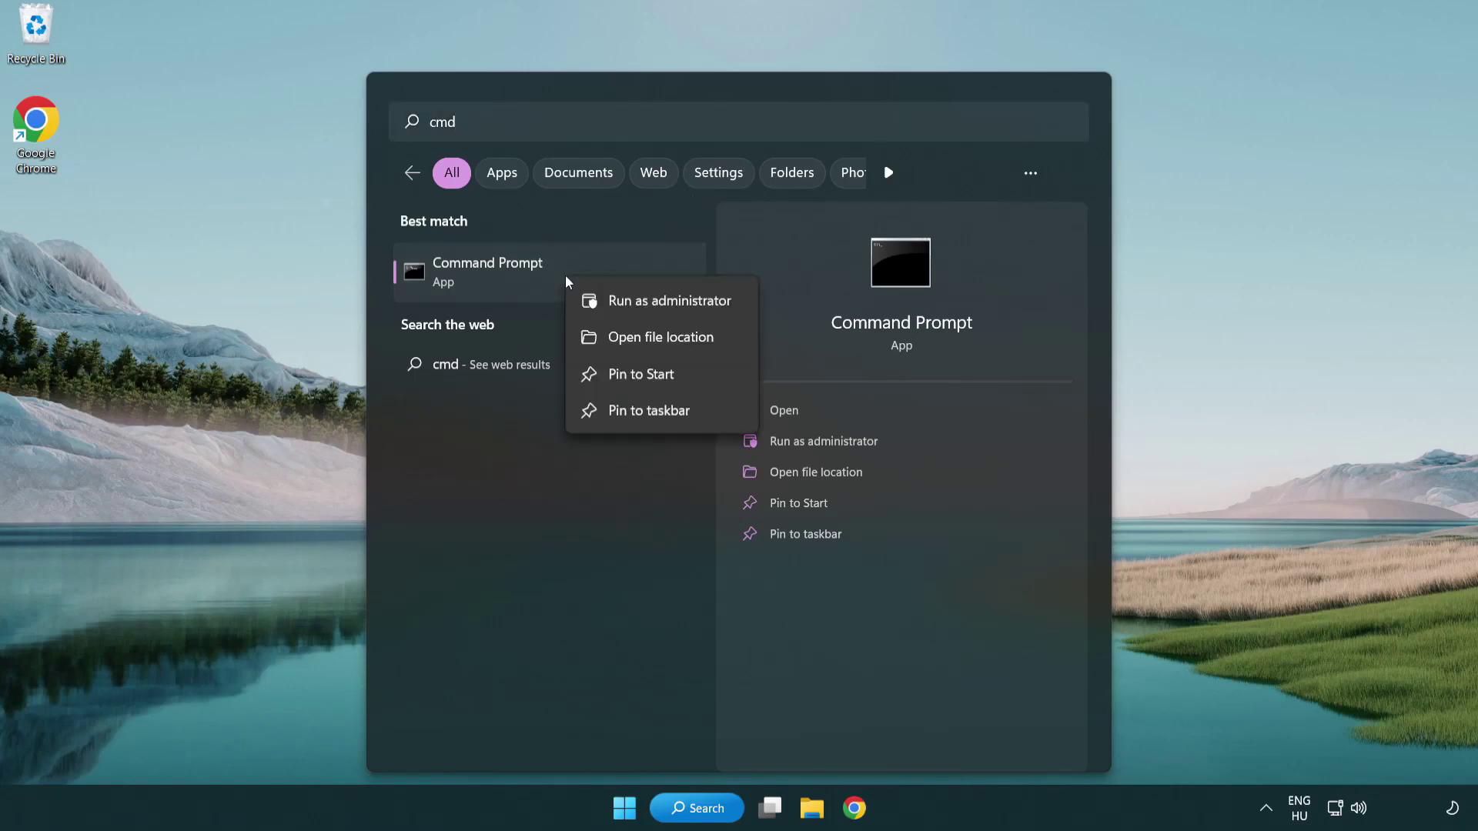
Run sfc /scannow in an administrator Command Prompt; it finds no integrity violations.
left_click(667, 307)
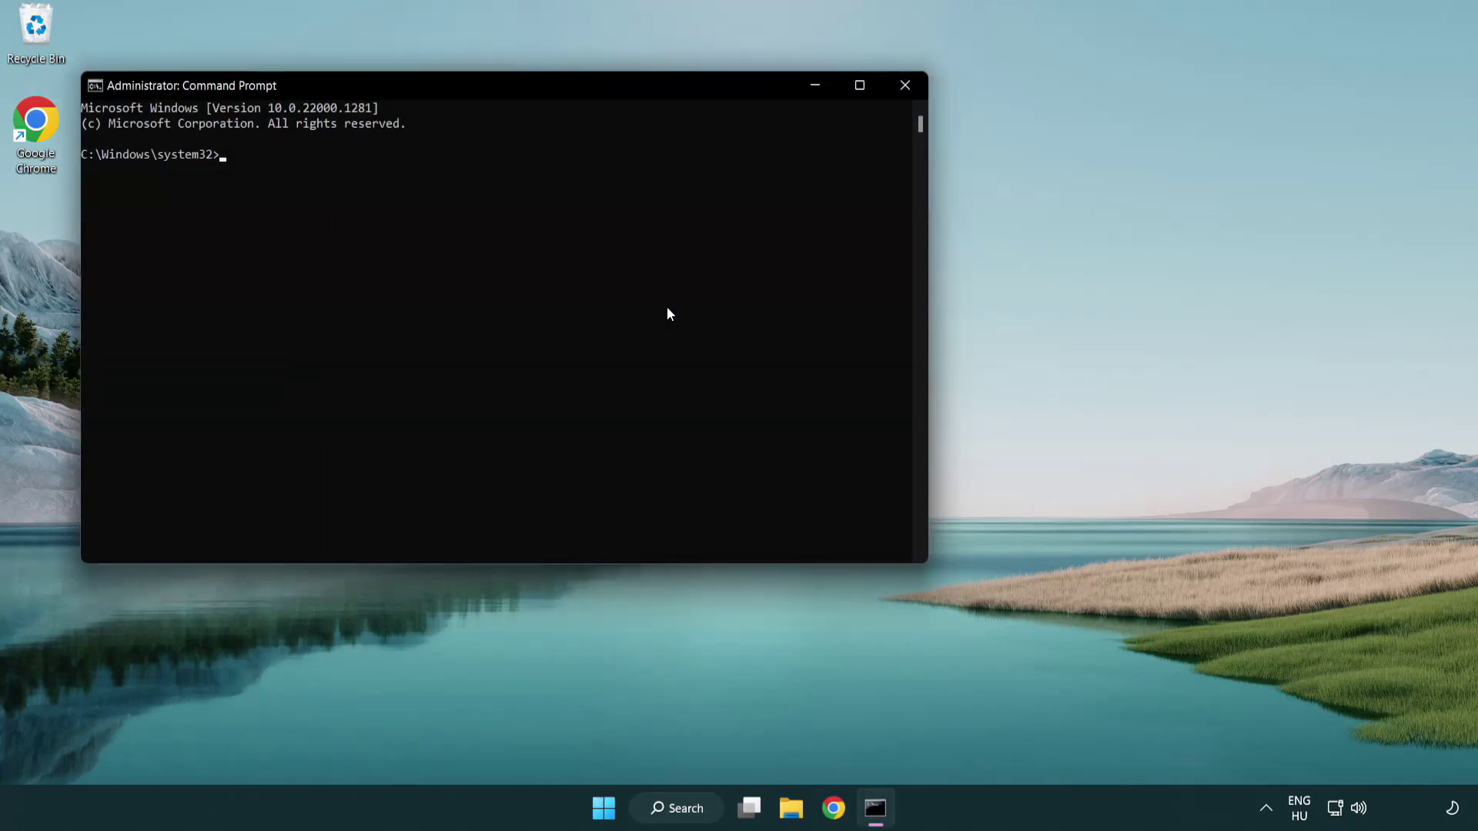
left_click_drag(536, 84, 744, 157)
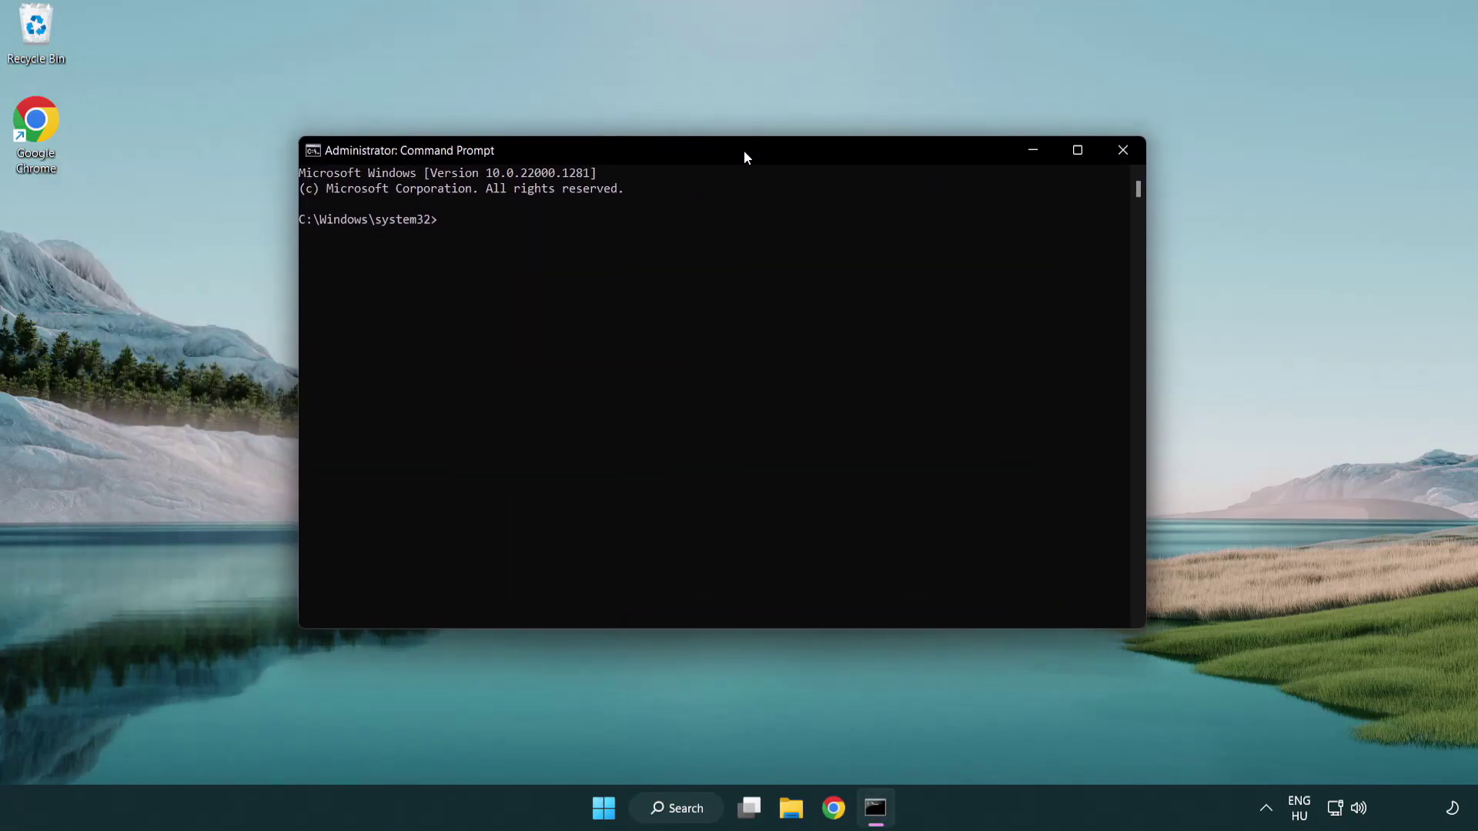
type("sfc")
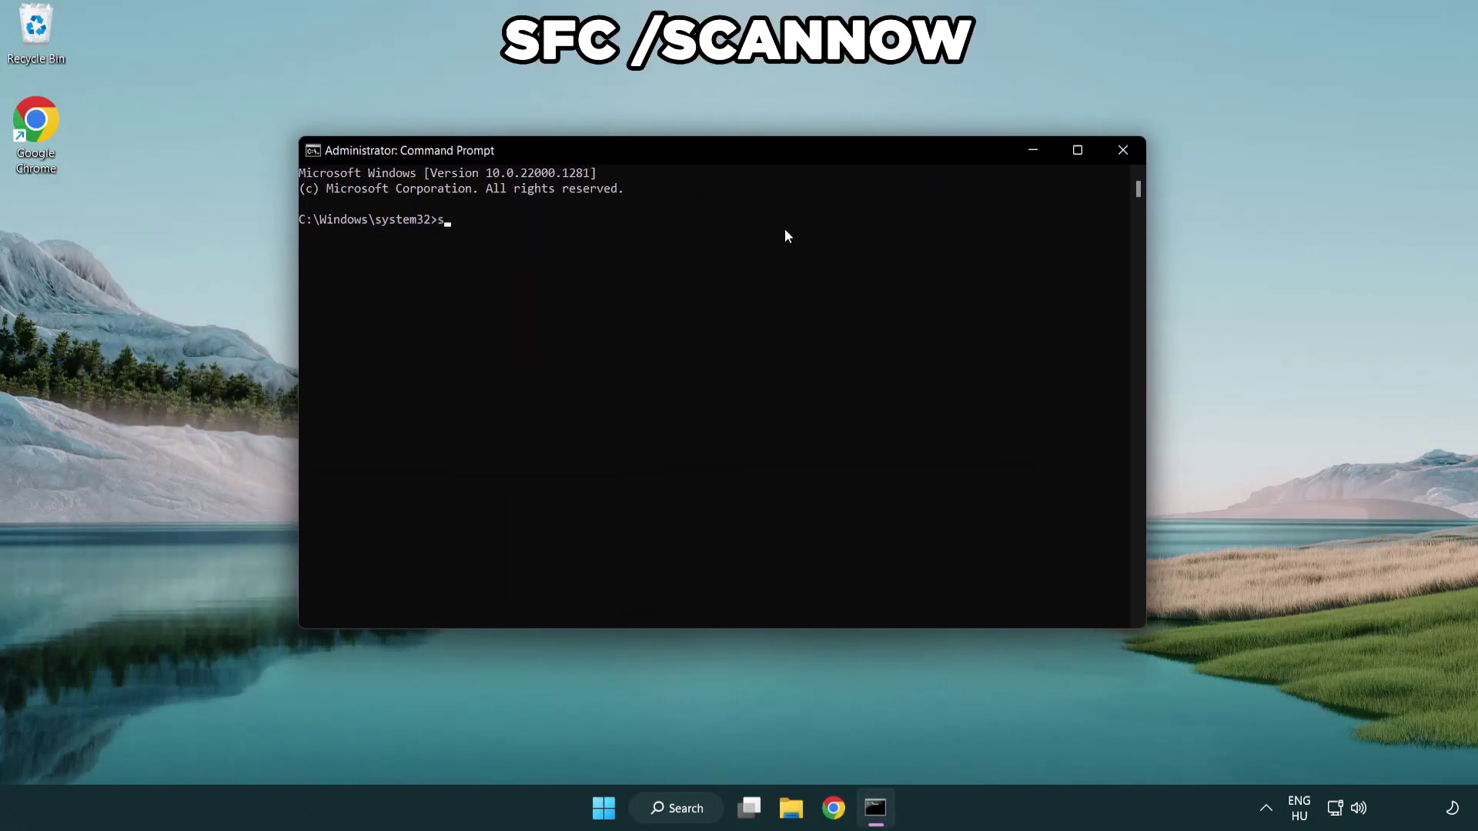
type(" /scannow")
key("Return")
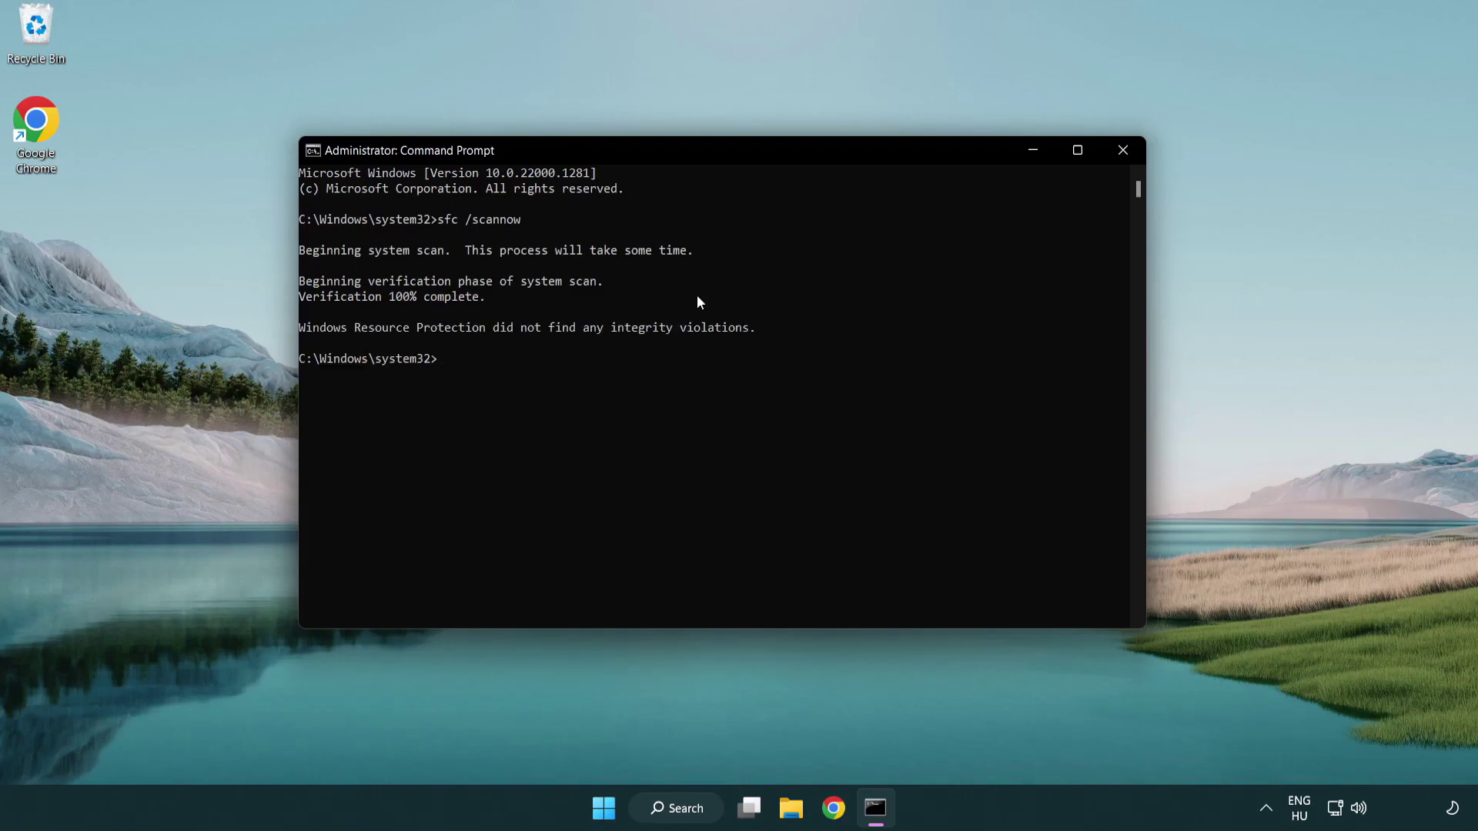
Close Command Prompt and bring up the Start menu power options with Restart.
left_click(1122, 150)
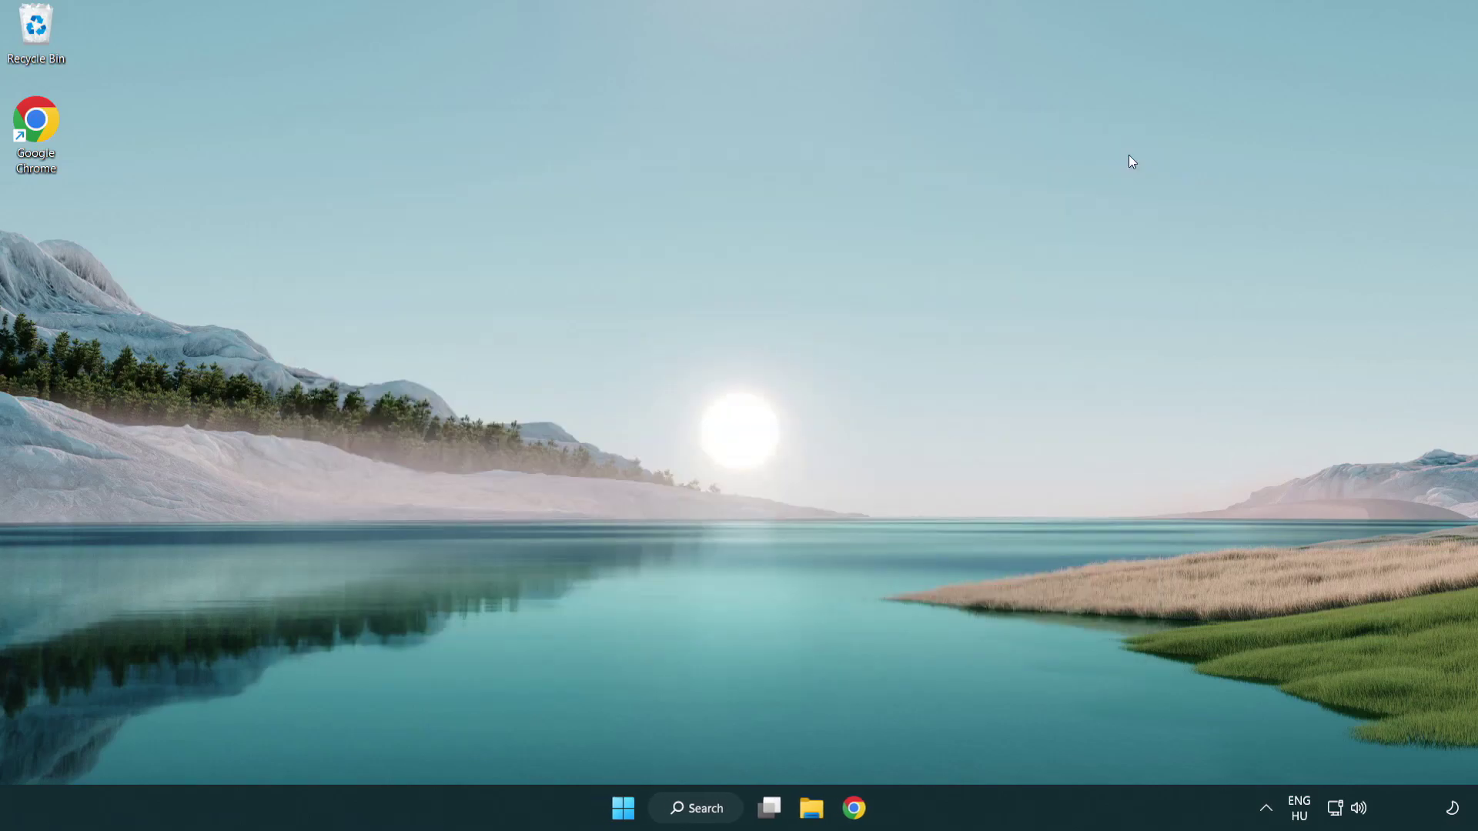
left_click(624, 812)
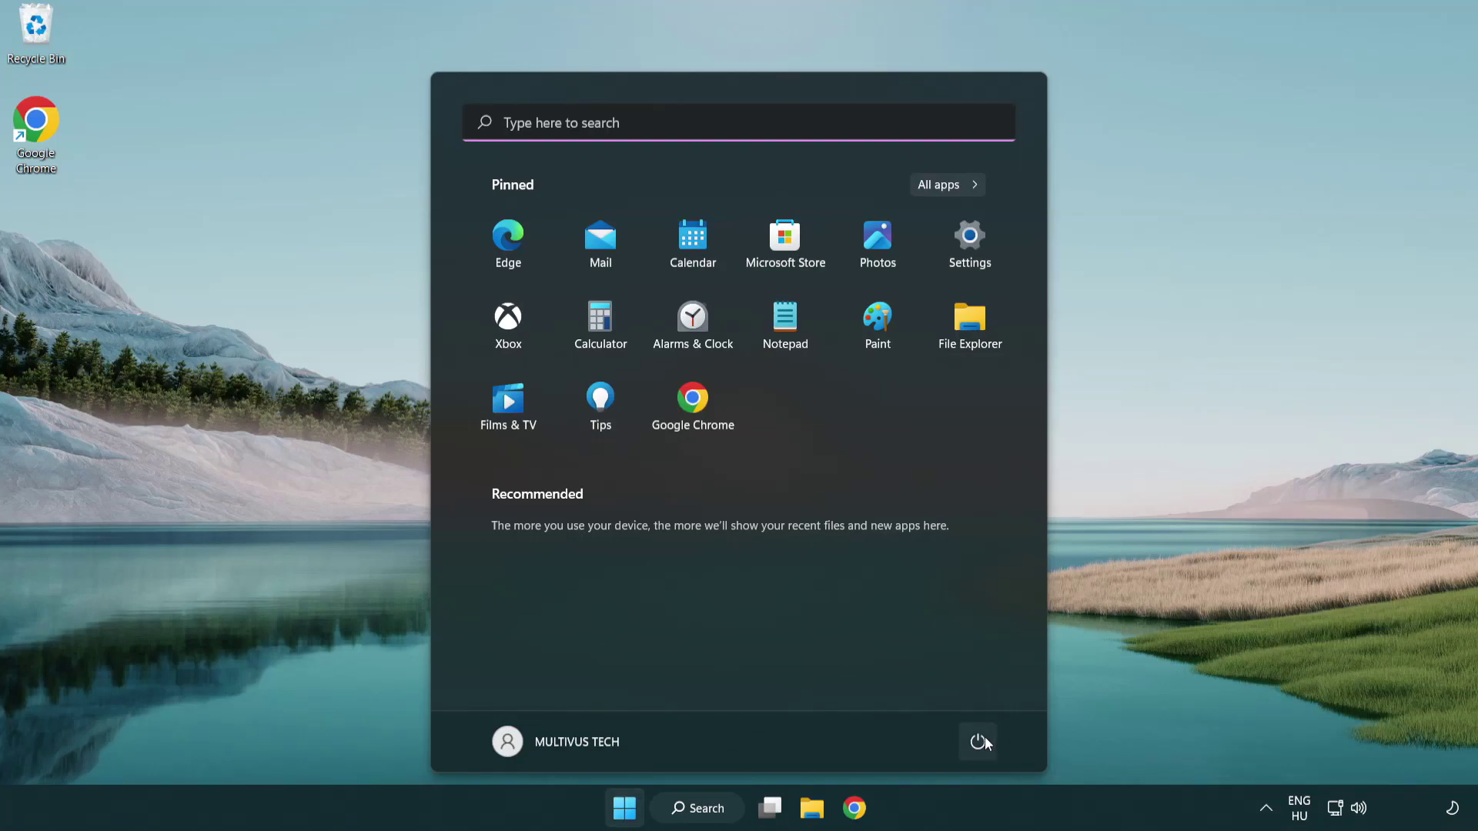
left_click(981, 739)
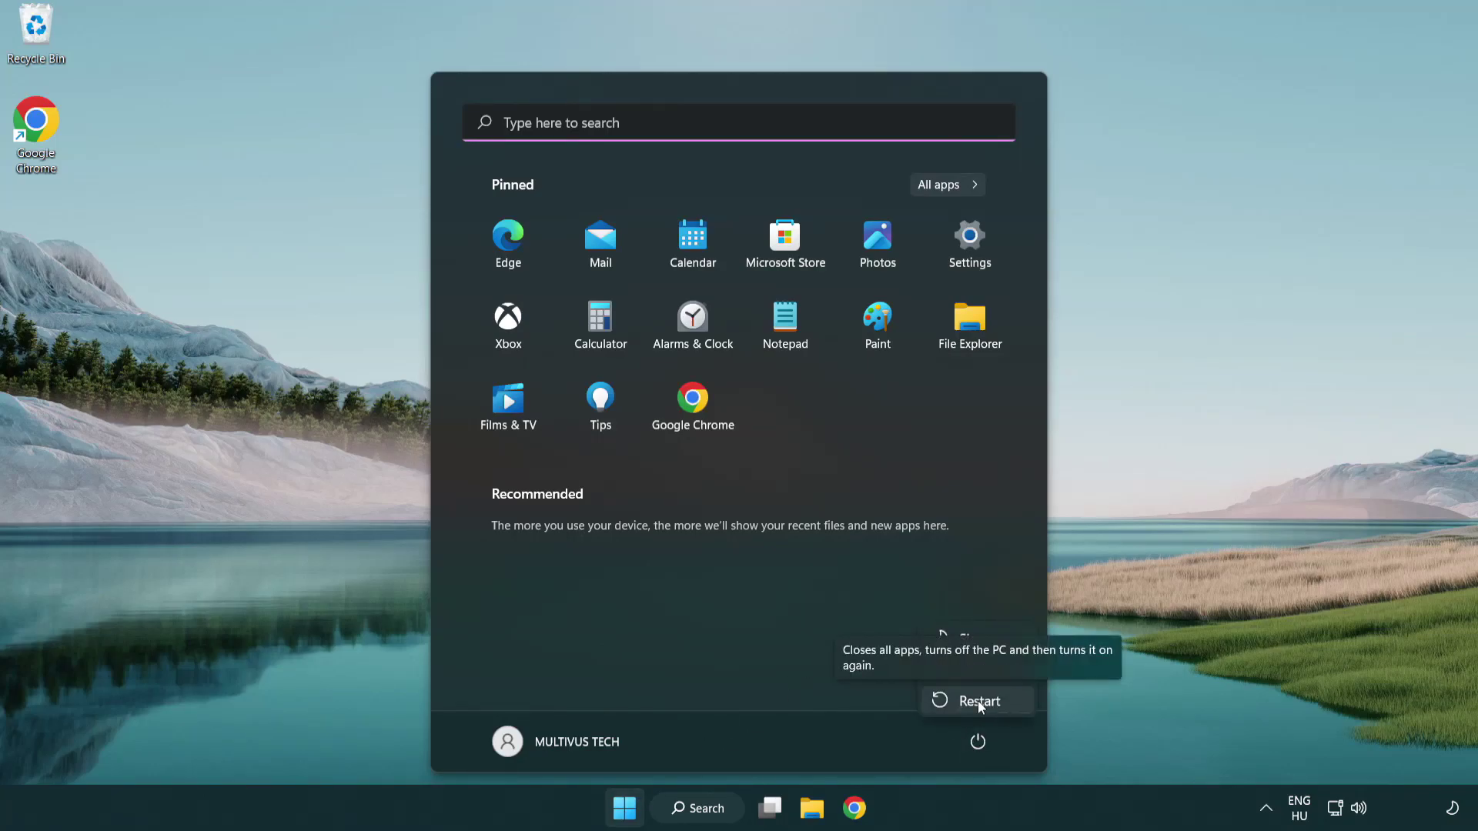